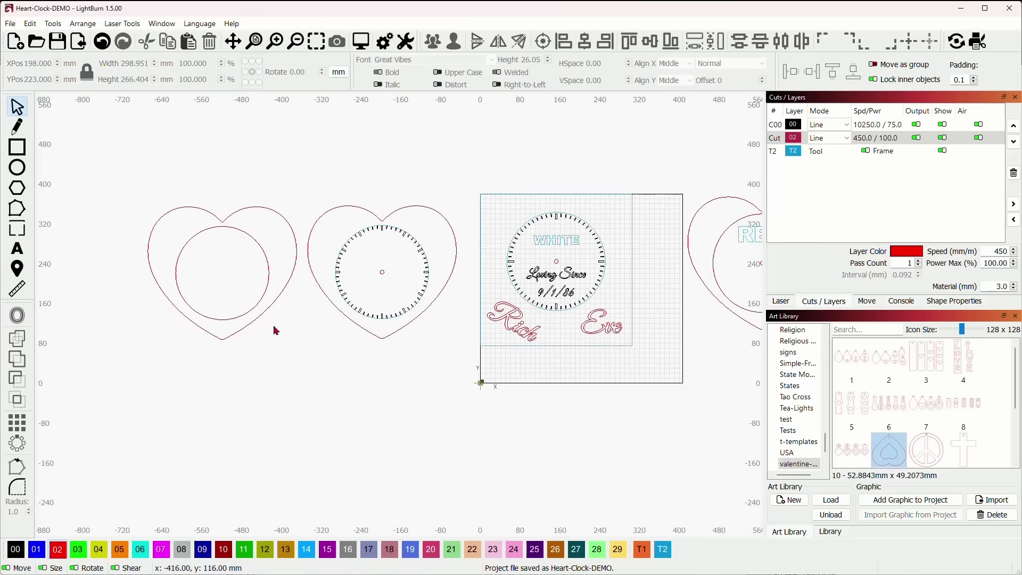
# Align the backing heart and the clock-dial heart onto the same centre so that they overlap
pyautogui.click(252, 314)
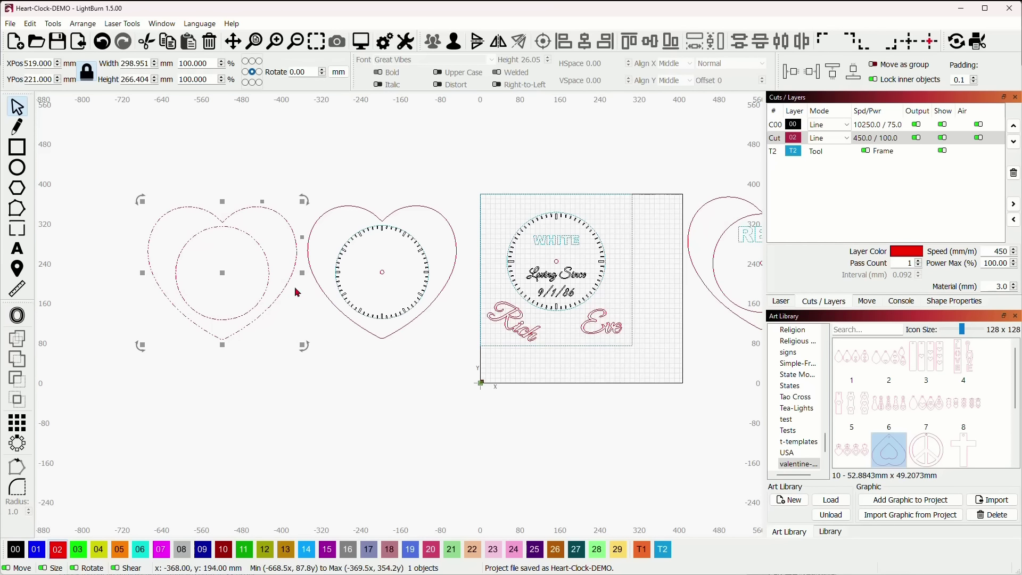
pyautogui.keyDown('shift'); pyautogui.click(434, 304); pyautogui.keyUp('shift')
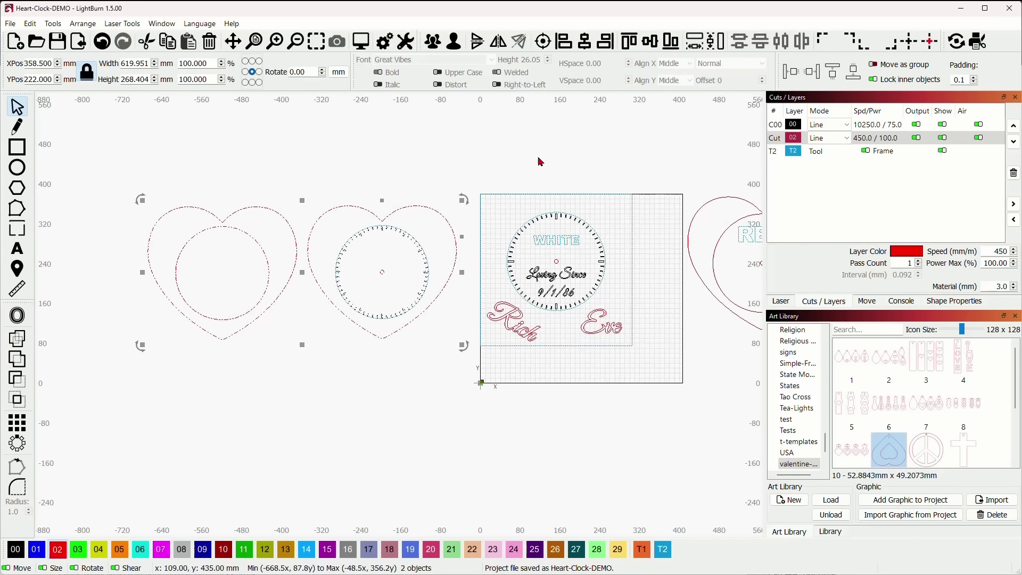
pyautogui.click(544, 41)
pyautogui.scroll(1, 343, 264)
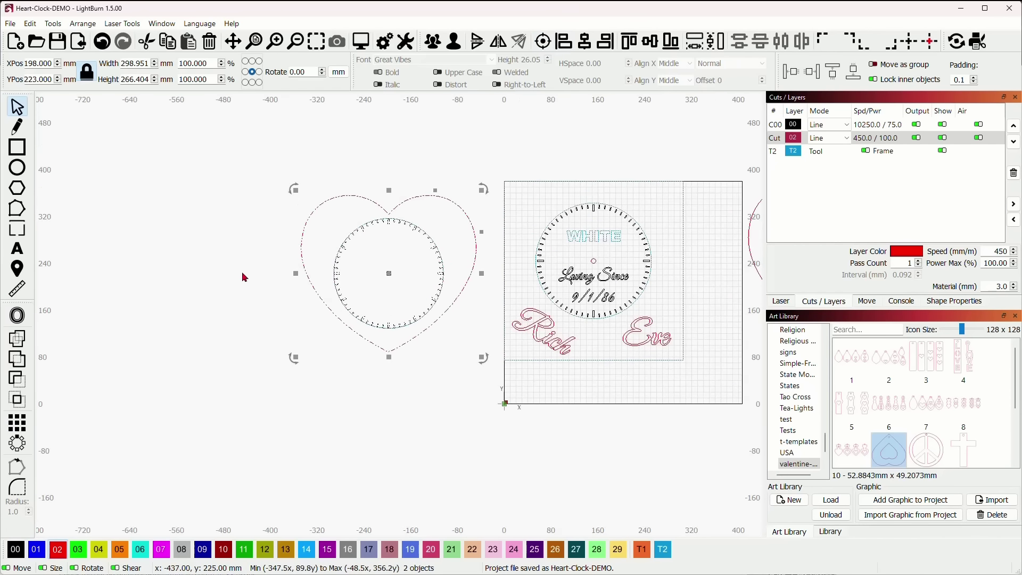
pyautogui.click(207, 273)
pyautogui.scroll(2, 431, 258)
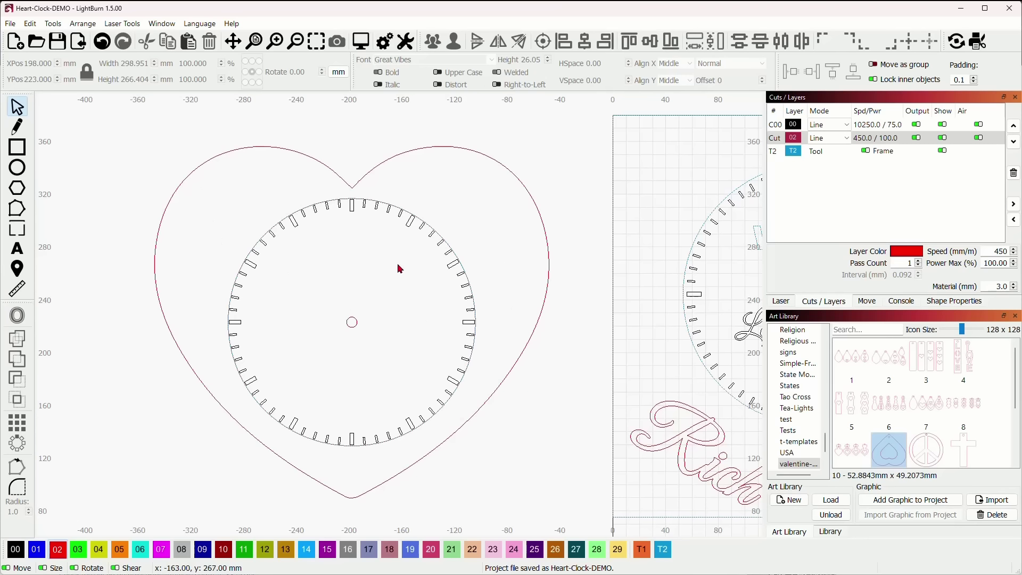
# Undo the alignment of the two hearts and deselect them
pyautogui.click(102, 41)
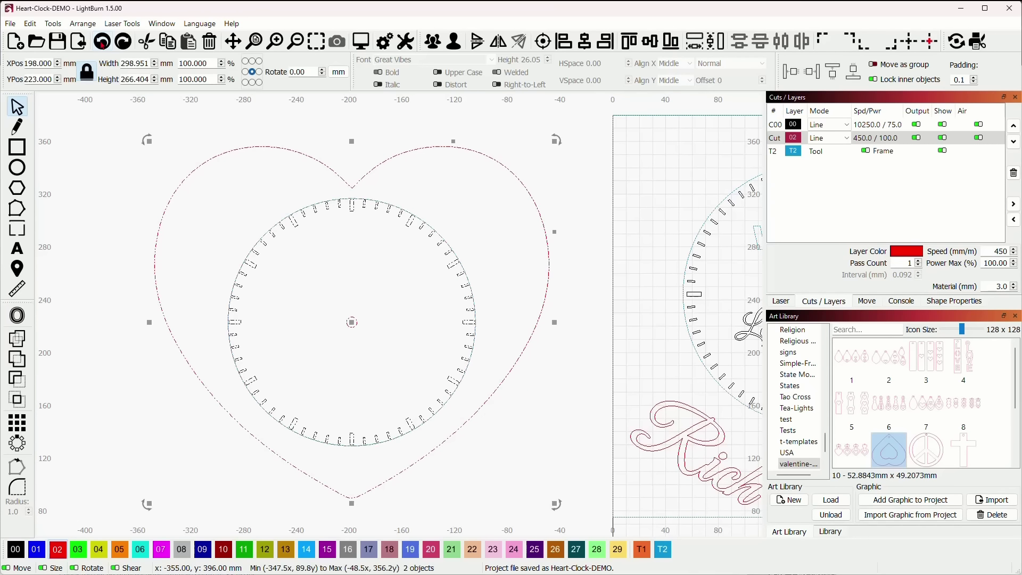
pyautogui.click(102, 41)
pyautogui.scroll(-3, 343, 233)
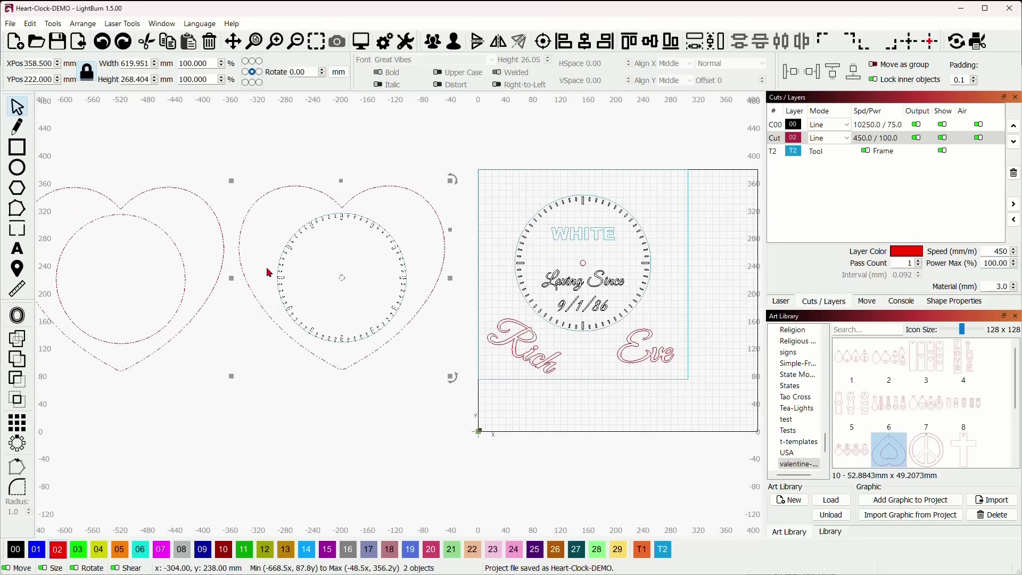
pyautogui.moveTo(244, 368); pyautogui.dragTo(281, 350)
pyautogui.click(275, 373)
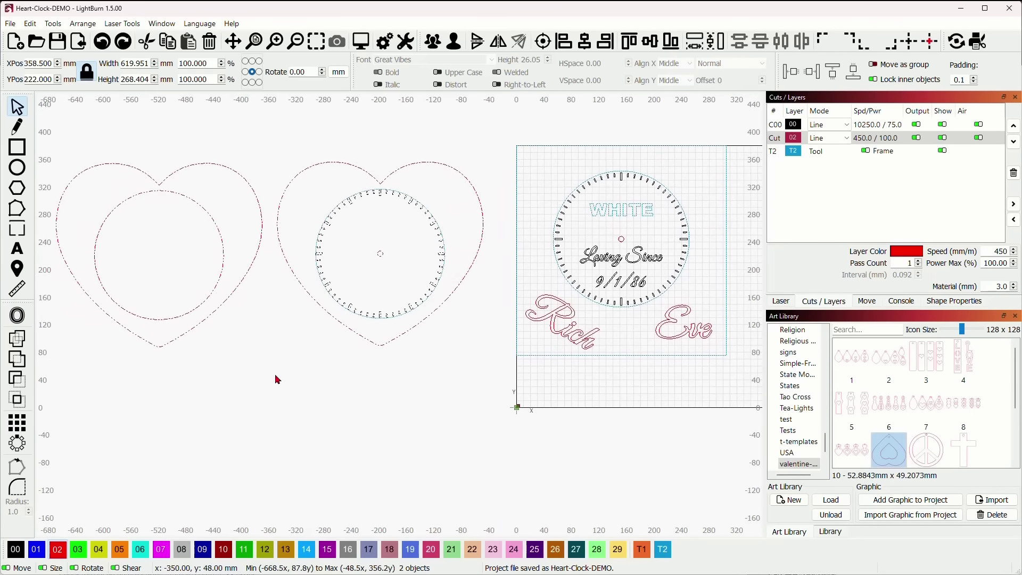
pyautogui.scroll(-1, 380, 335)
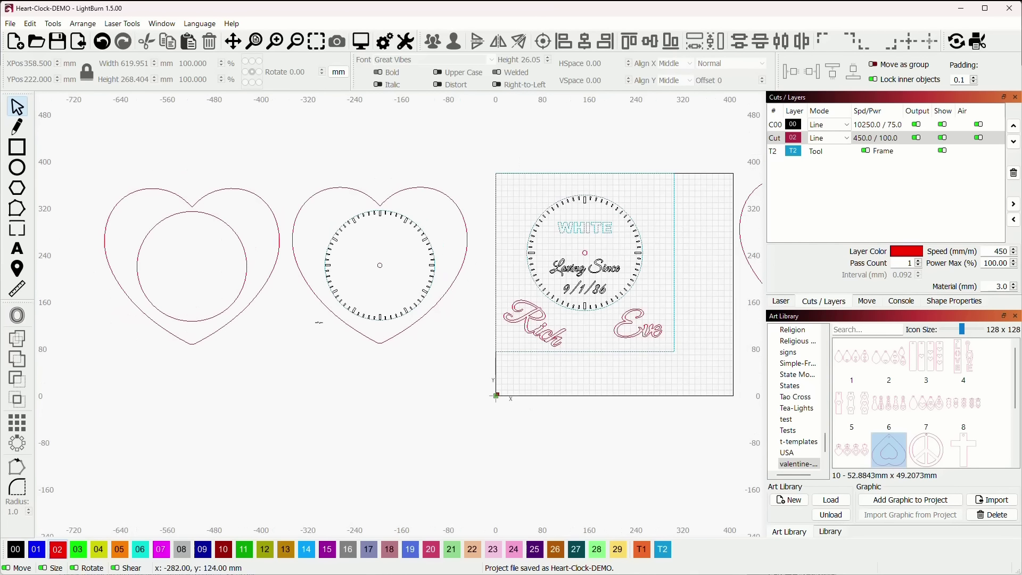
# Add the text "Loving Since" in bold, welded Great Vibes, 26.05 mm high, below the centre hole of the heart's dial, matching the sample clock
pyautogui.scroll(2, 422, 281)
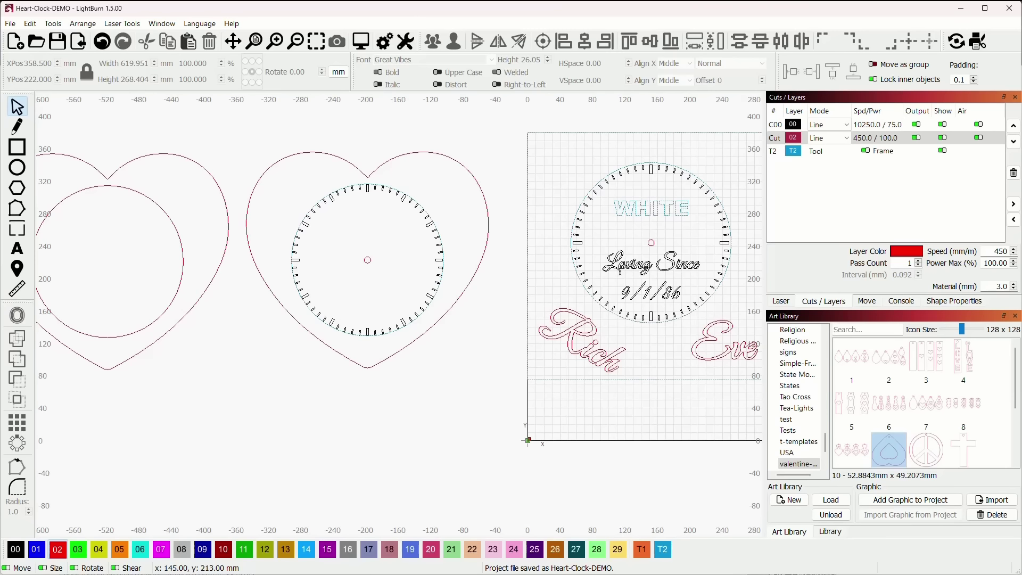
pyautogui.click(646, 267)
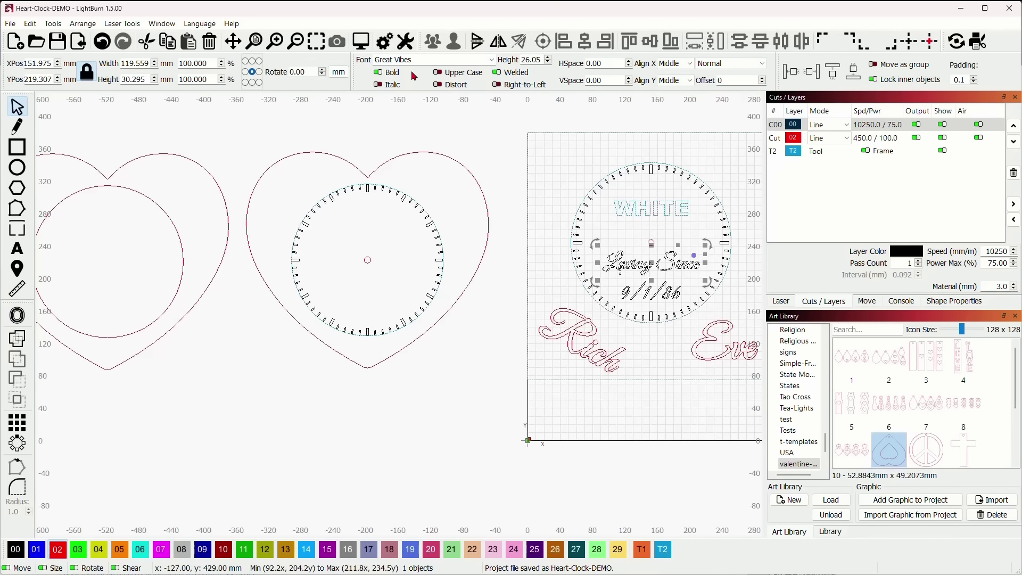
pyautogui.click(465, 376)
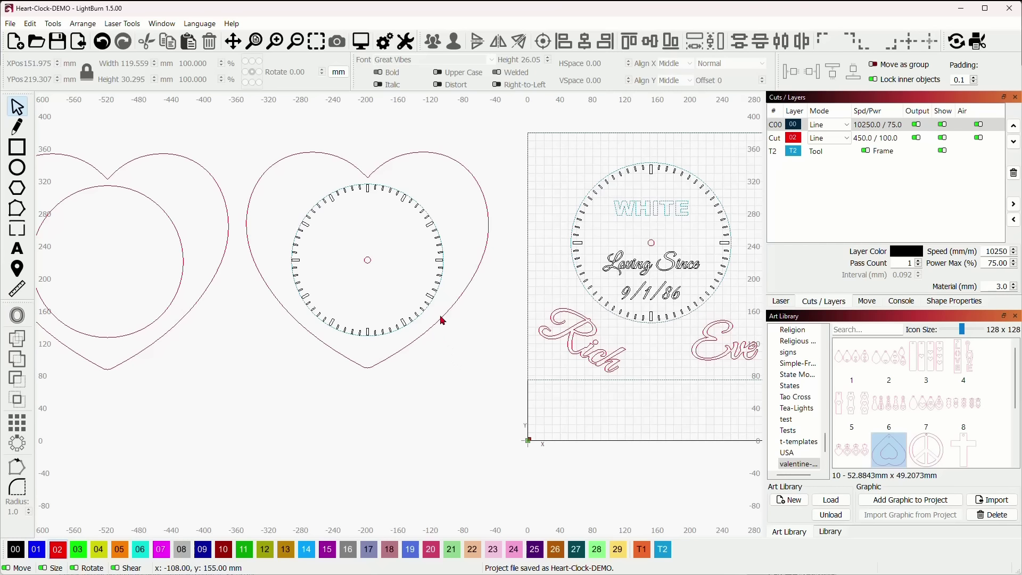
pyautogui.click(18, 255)
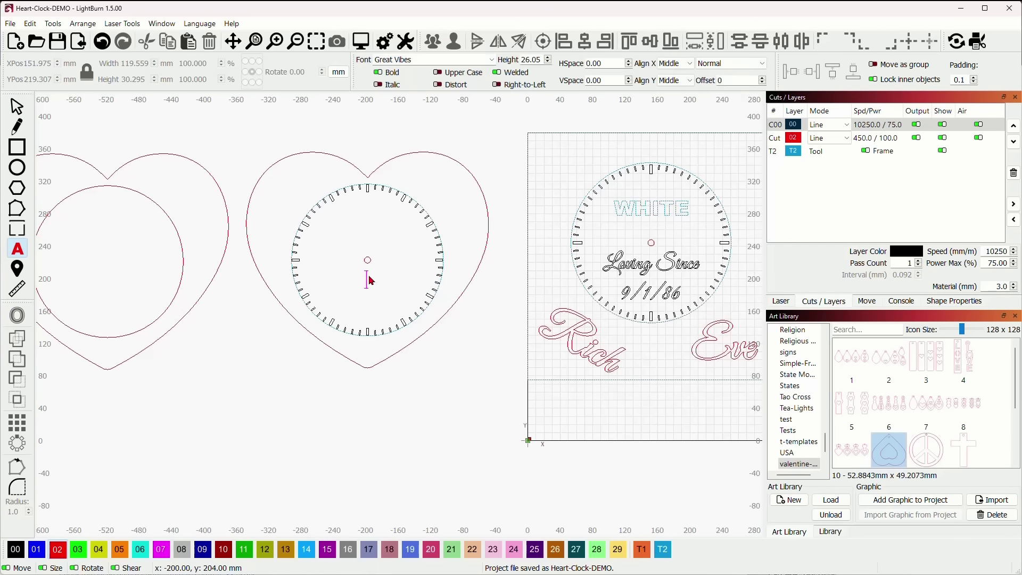
pyautogui.write('Loving Since')
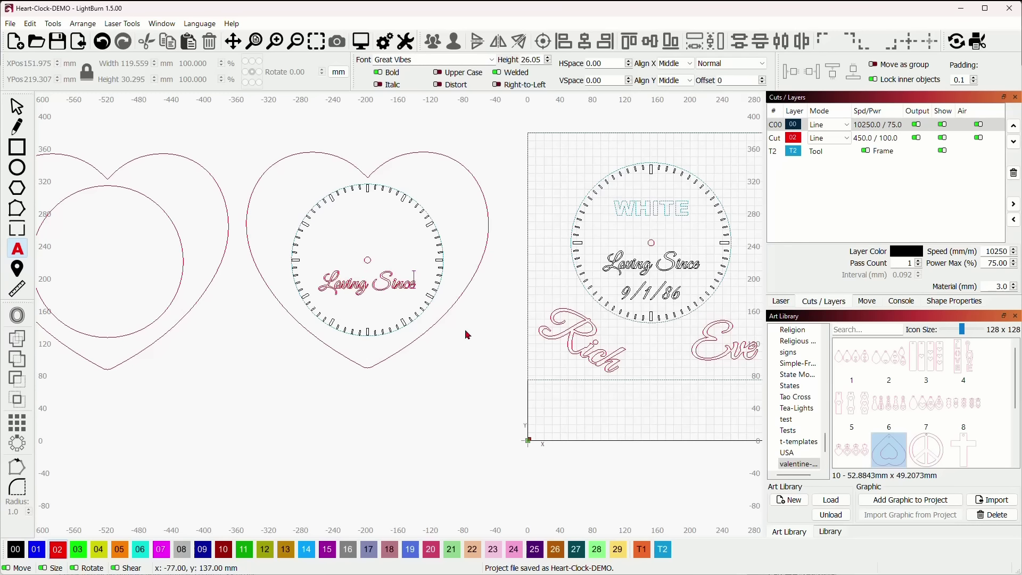
pyautogui.press('Escape')
pyautogui.moveTo(369, 288); pyautogui.dragTo(367, 281)
pyautogui.click(248, 356)
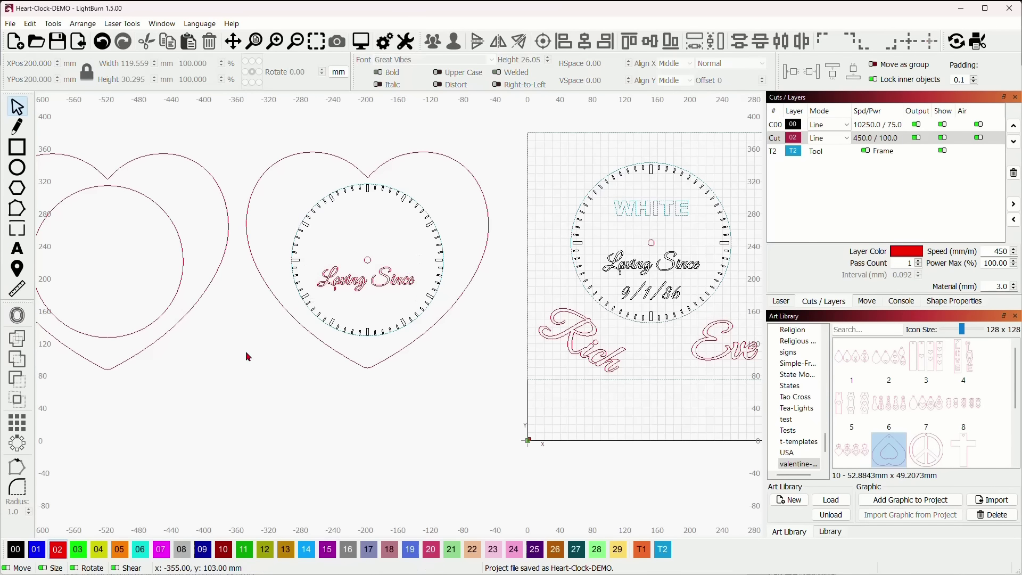
# Add the date text "10/20/2017" in the same font below "Loving Since" on the heart's dial
pyautogui.click(17, 249)
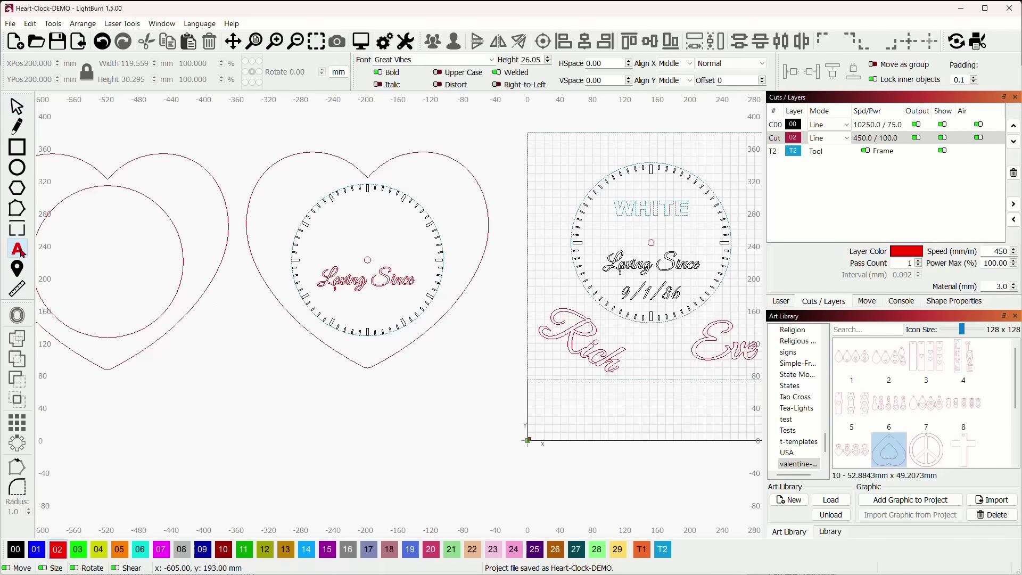
pyautogui.click(366, 311)
pyautogui.write('10/17/20')
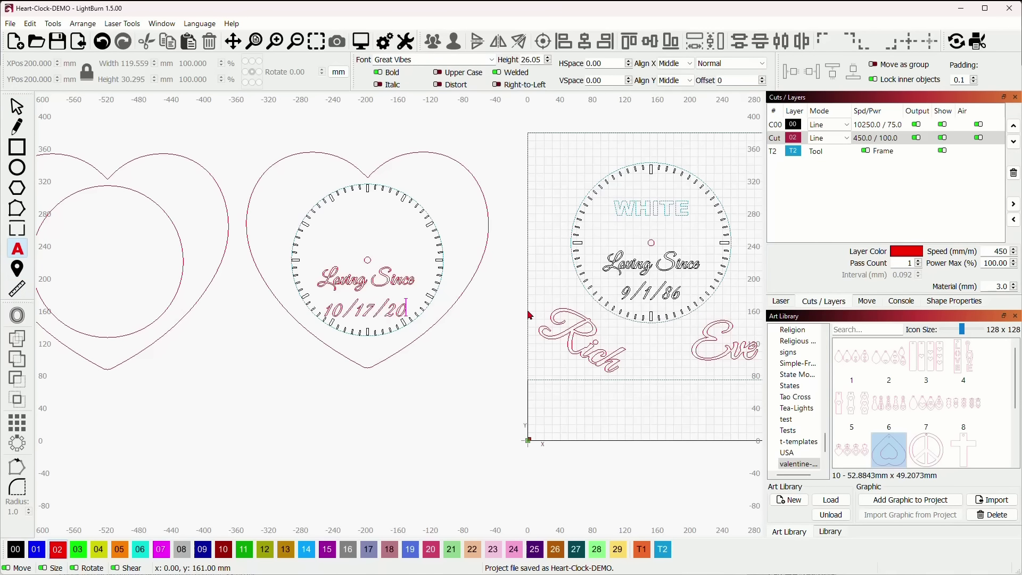
pyautogui.write('17')
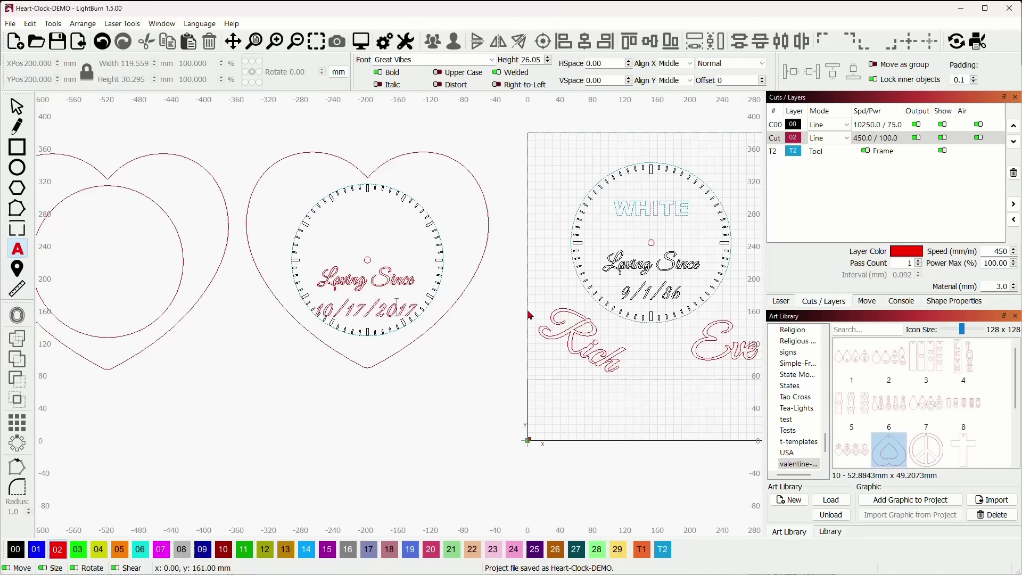
pyautogui.press('BackSpace')
pyautogui.press('BackSpace')
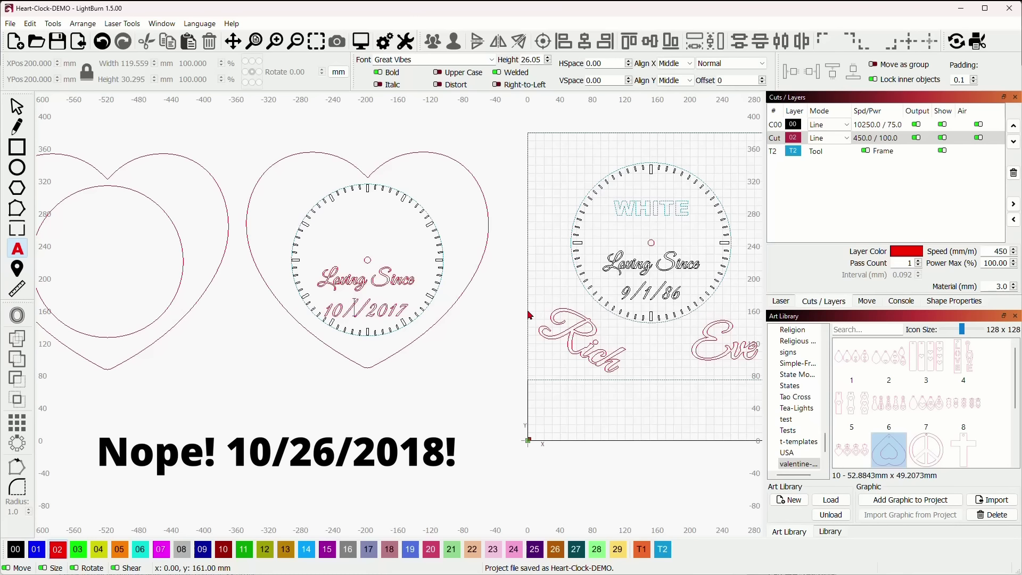
pyautogui.write('20')
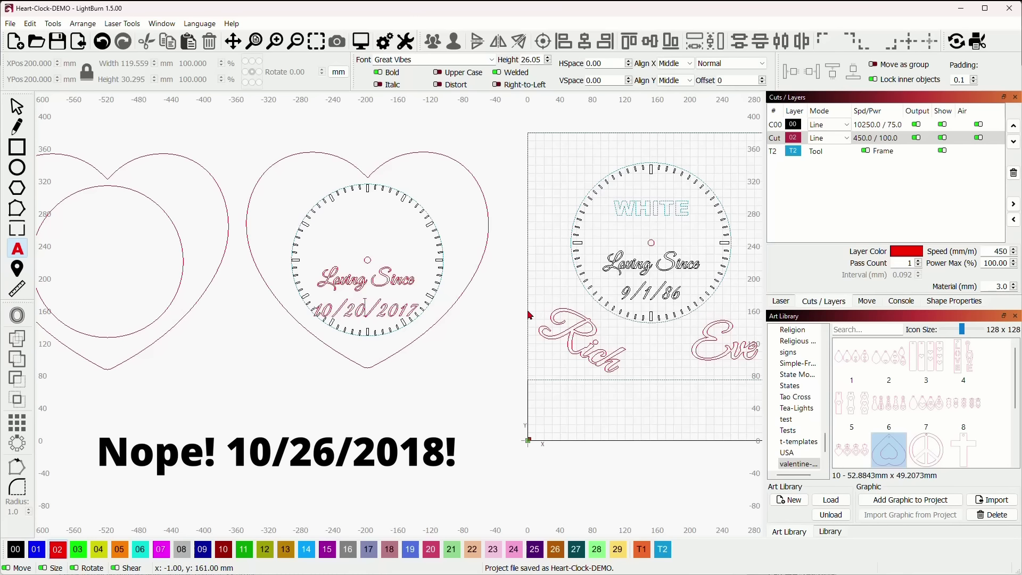
# Scale the date text down to about 109 mm wide and move it closer beneath "Loving Since"
pyautogui.click(17, 106)
pyautogui.click(377, 312)
pyautogui.scroll(4, 377, 312)
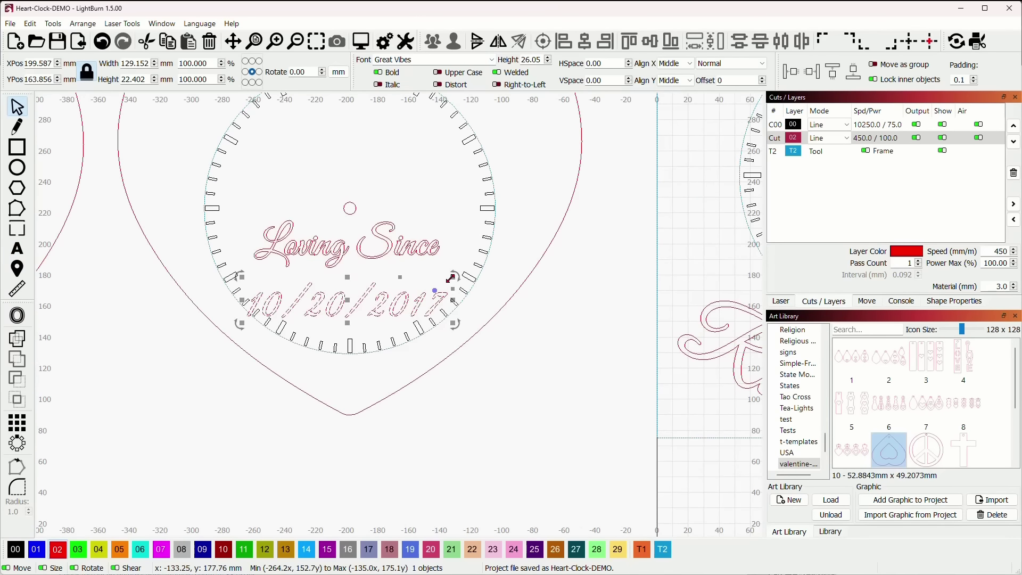
pyautogui.moveTo(451, 278); pyautogui.dragTo(435, 282)
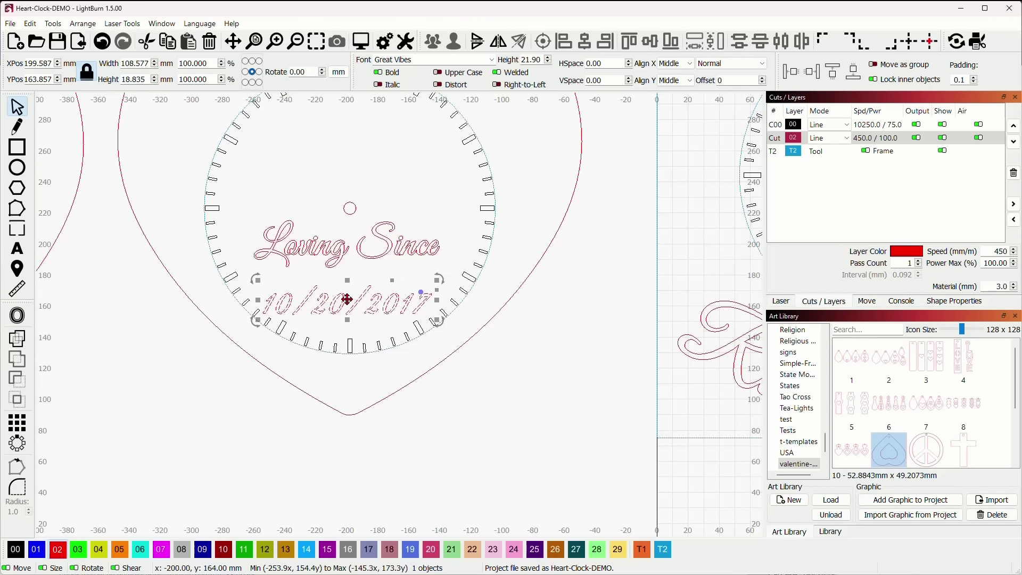
pyautogui.moveTo(347, 299); pyautogui.dragTo(351, 295)
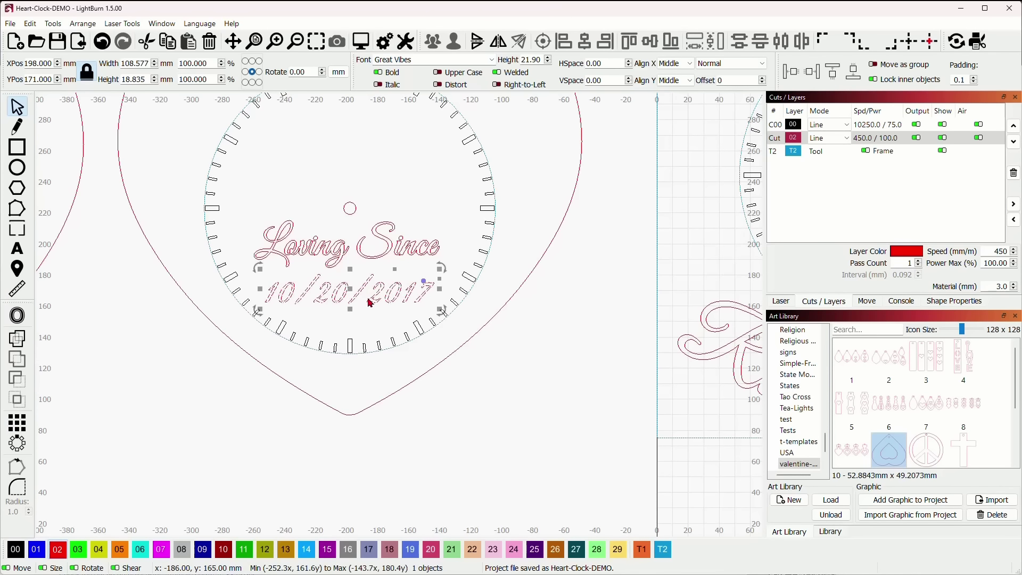
# Align "Loving Since" and the date along their vertical centres and scale both together to about 104 mm wide
pyautogui.keyDown('shift'); pyautogui.click(419, 246); pyautogui.keyUp('shift')
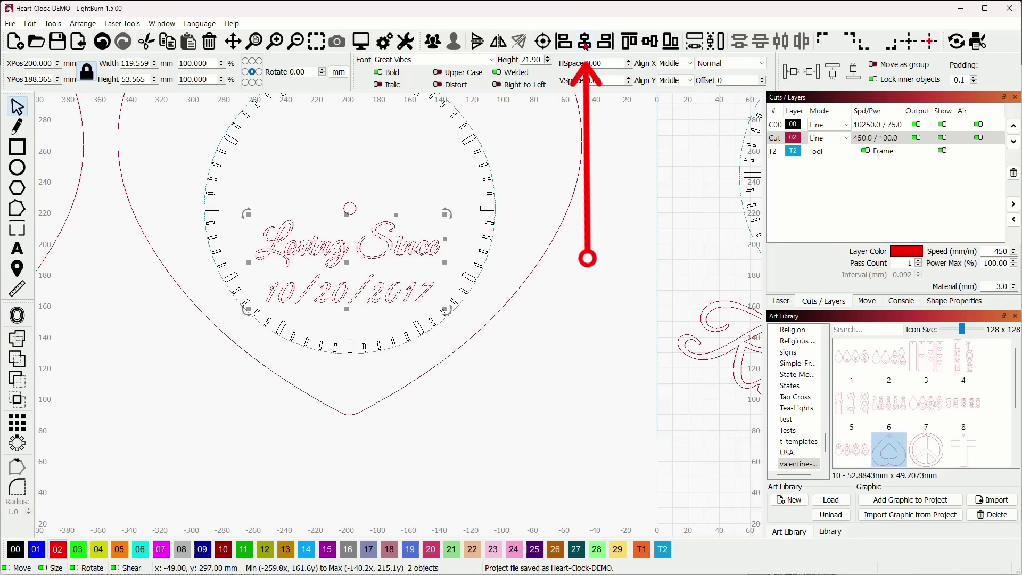
pyautogui.click(586, 45)
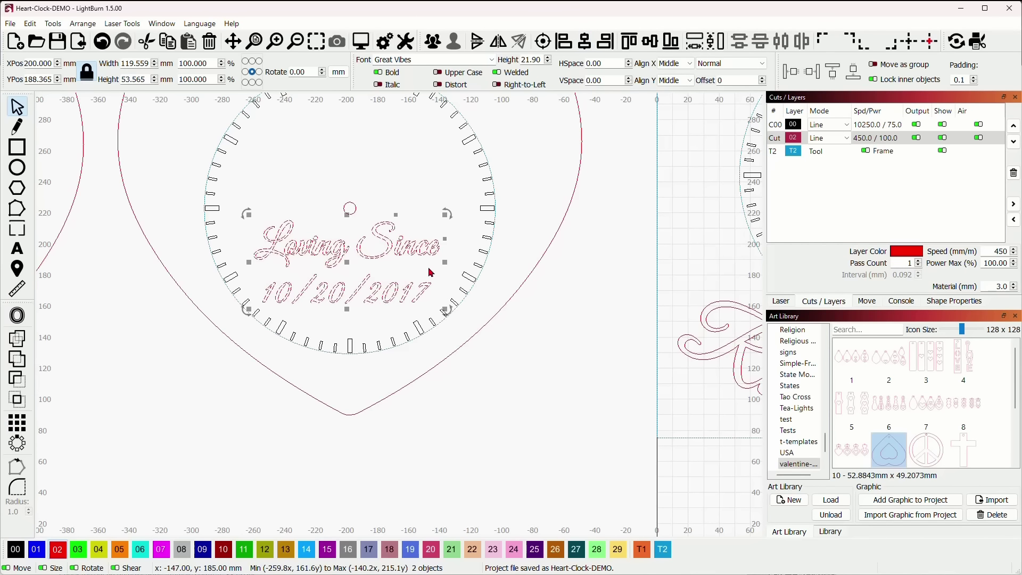
pyautogui.moveTo(447, 213)
pyautogui.mouseDown()
pyautogui.moveTo(418, 229)
pyautogui.moveTo(437, 223)
pyautogui.mouseUp()
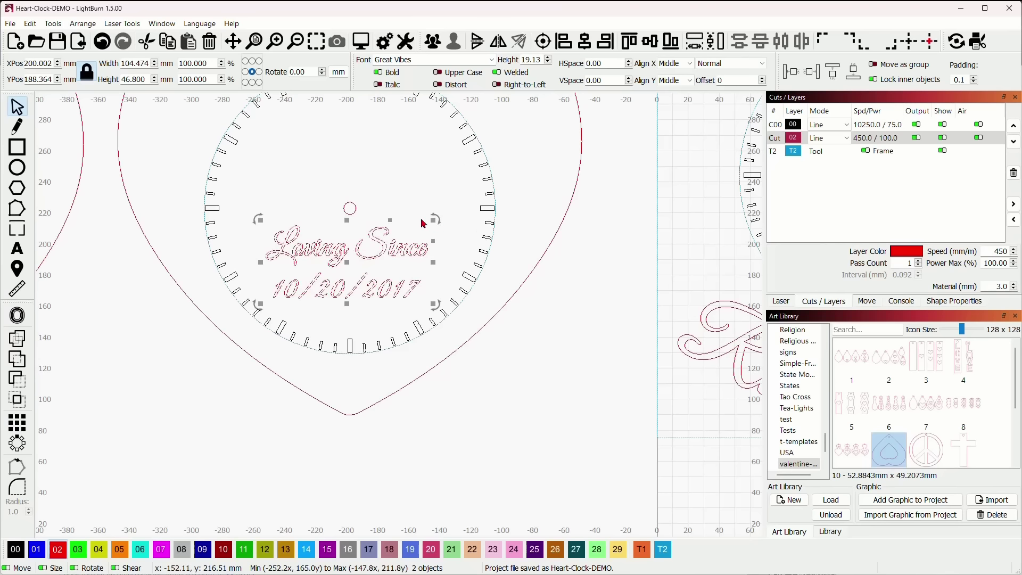
# Group the two text lines and align the group with the clock-dial heart along their vertical centres
pyautogui.click(434, 47)
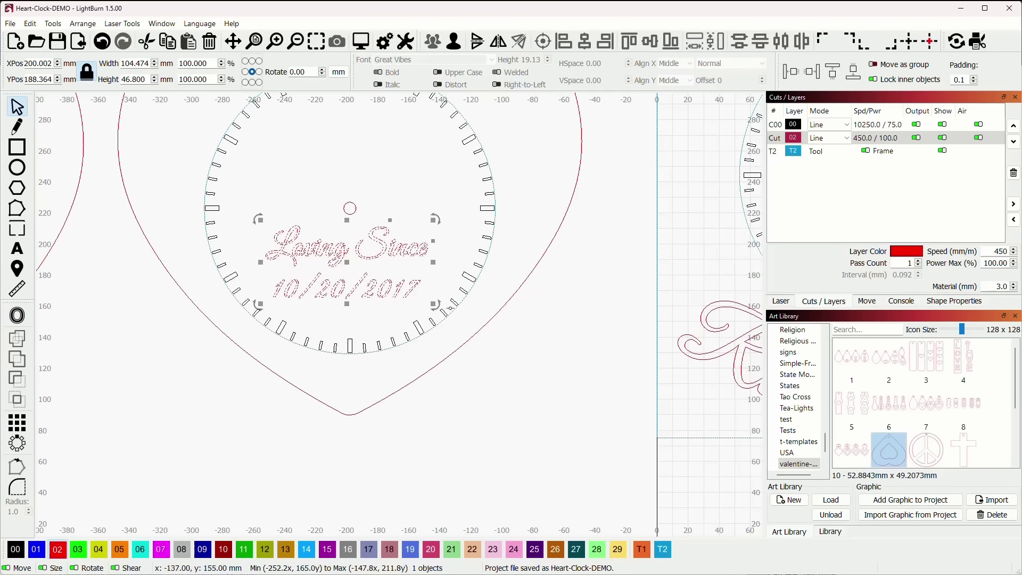
pyautogui.keyDown('shift'); pyautogui.click(556, 255); pyautogui.keyUp('shift')
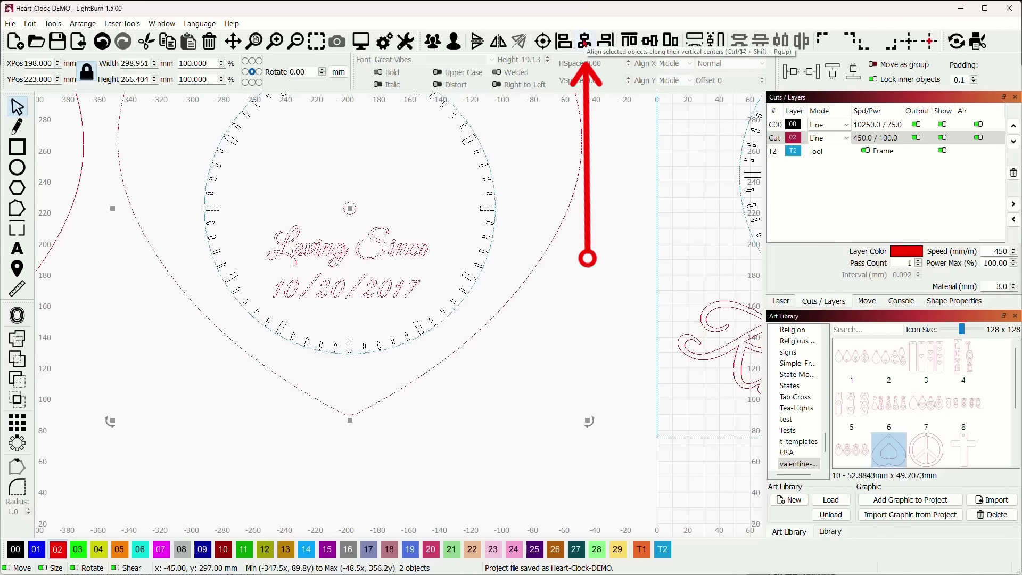
pyautogui.click(584, 43)
pyautogui.scroll(-3, 468, 320)
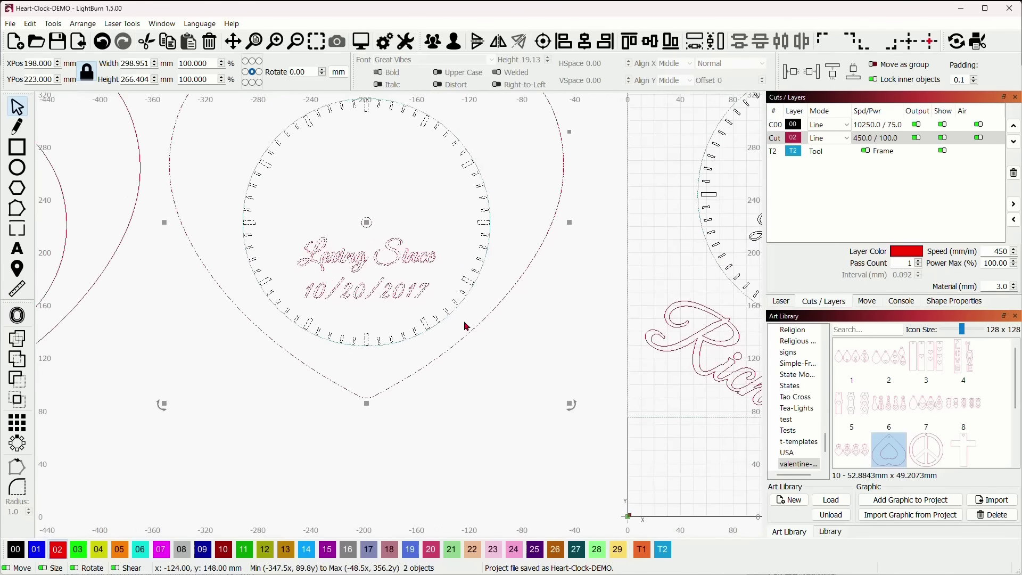
pyautogui.click(564, 299)
# Assign the grouped "Loving Since" and date text to black layer 00
pyautogui.click(429, 273)
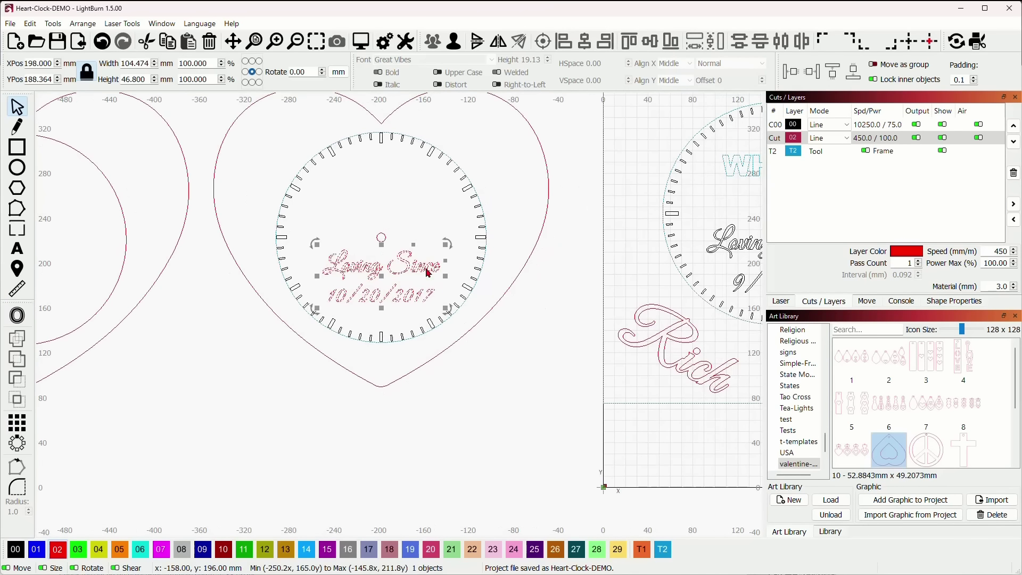
pyautogui.click(337, 426)
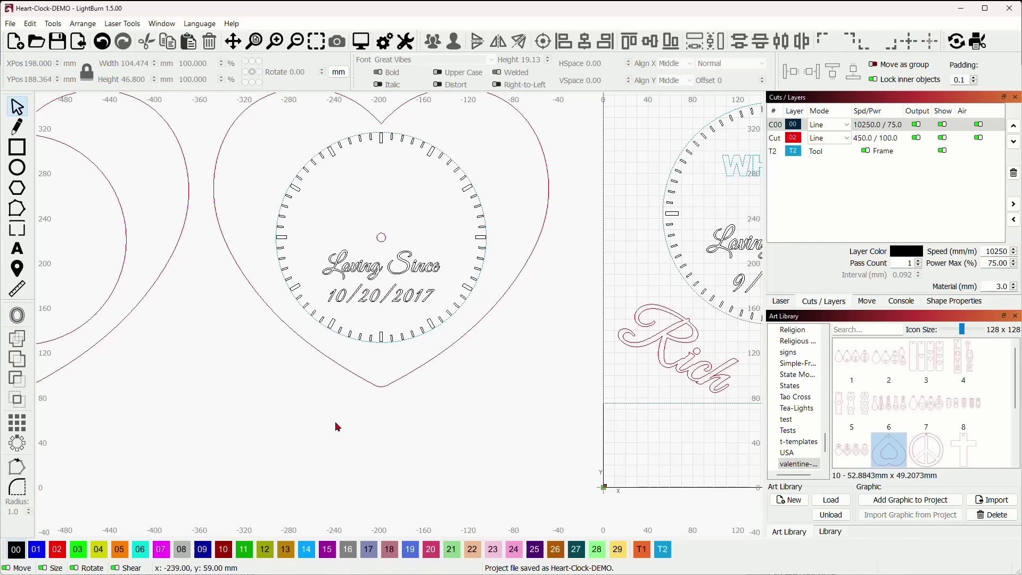
pyautogui.scroll(2, 380, 269)
pyautogui.scroll(-3, 381, 269)
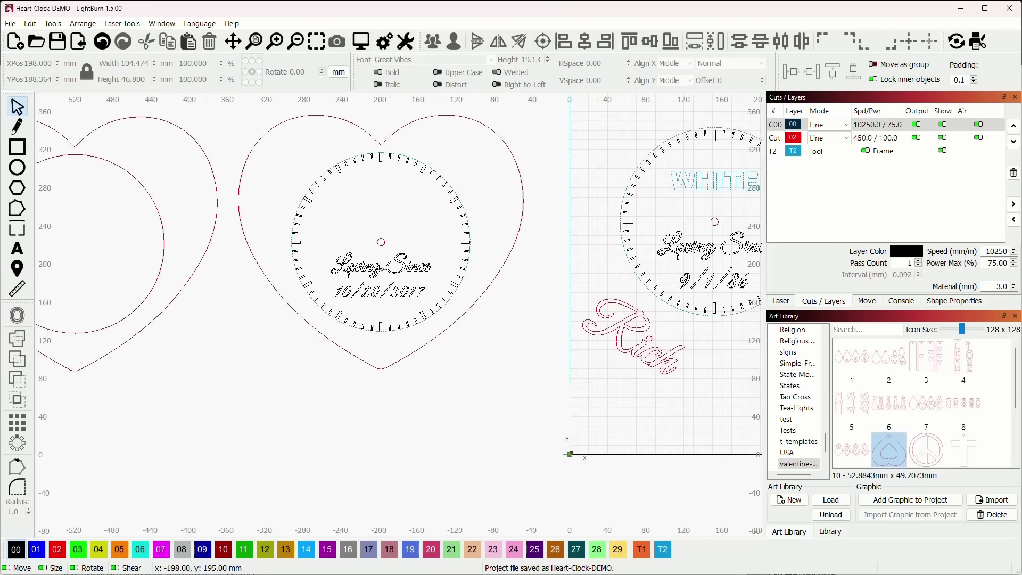
pyautogui.scroll(-1, 426, 295)
# Set the mode of black layer C00 to Fill
pyautogui.click(828, 125)
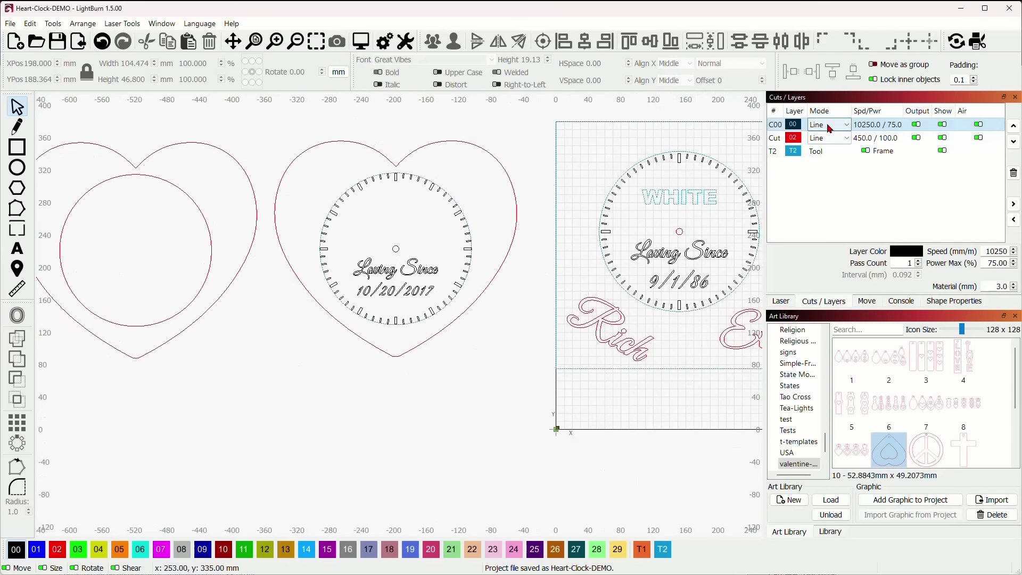
pyautogui.click(831, 146)
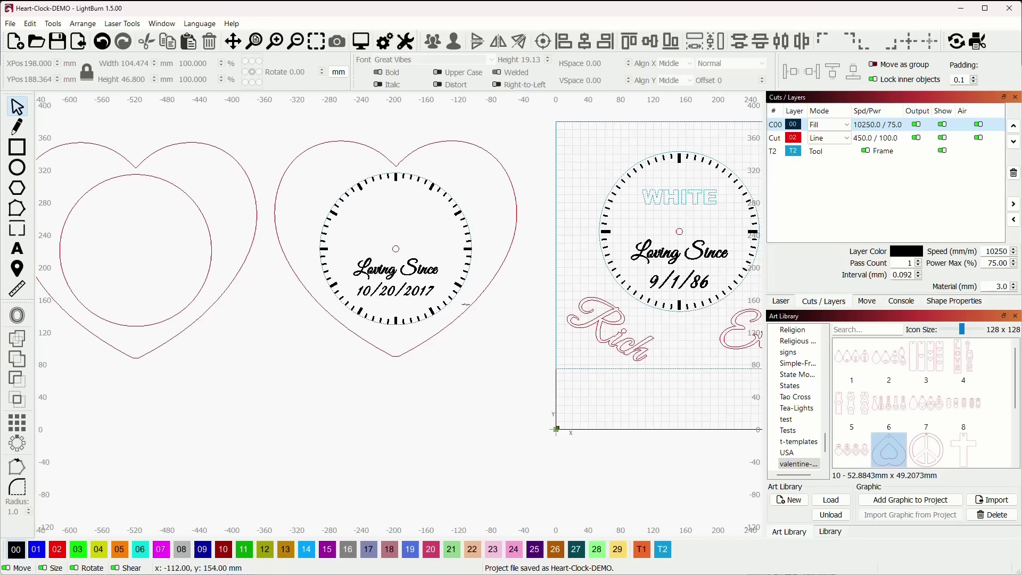
pyautogui.scroll(-1, 468, 315)
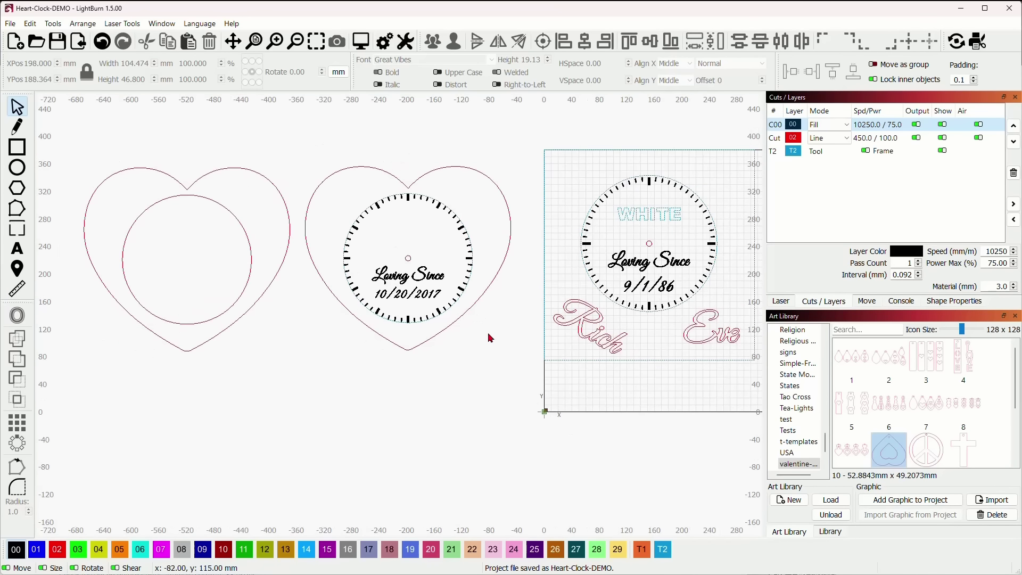
# Delete the old round clock dial with the "WHITE" label and "Loving Since 9/1/86" text from the work area
pyautogui.moveTo(491, 338); pyautogui.dragTo(330, 355)
pyautogui.moveTo(413, 187); pyautogui.dragTo(573, 343)
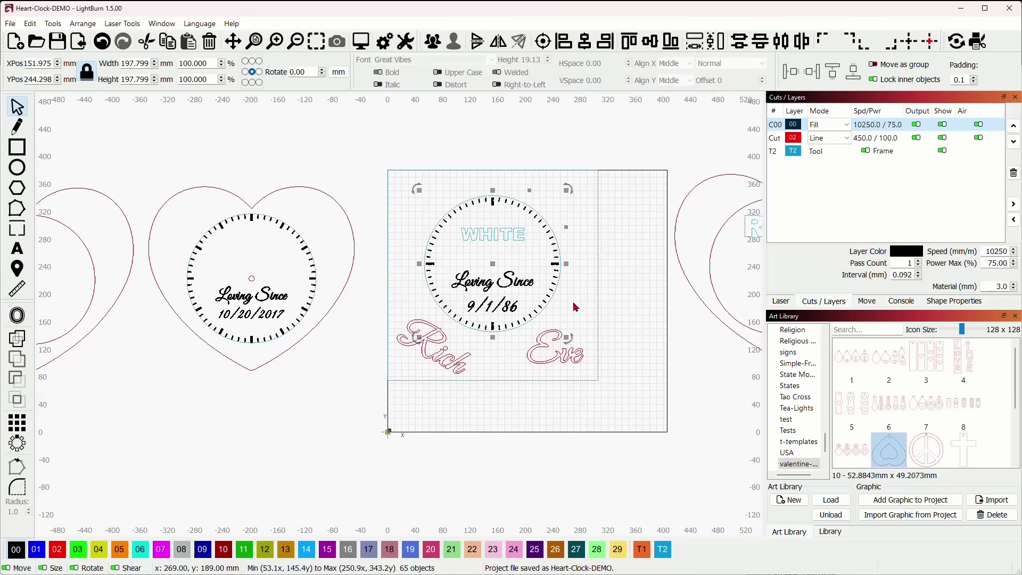
pyautogui.press('Delete')
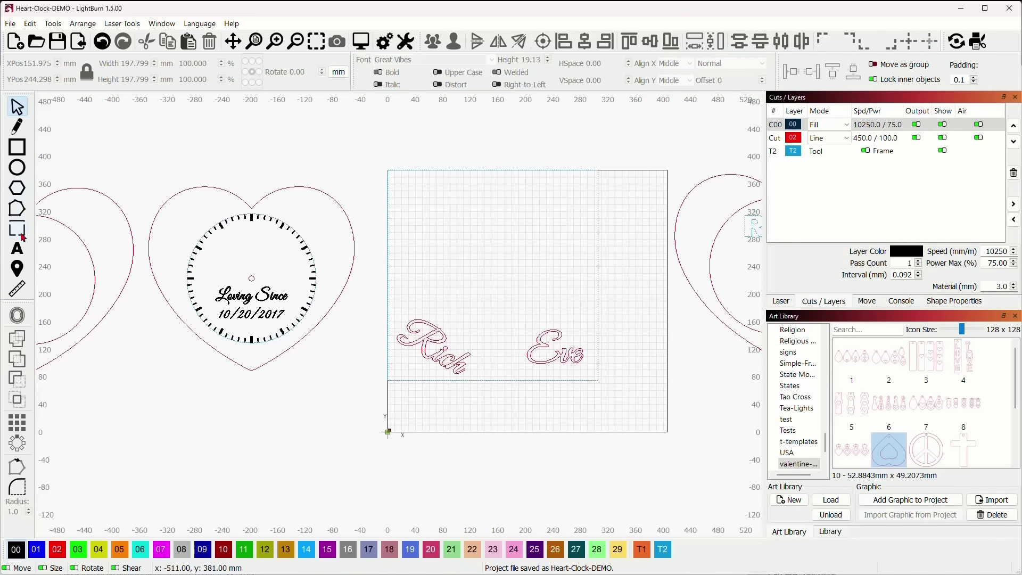
# Add the text "White" on the heart's clock dial, above the centre hole
pyautogui.click(19, 255)
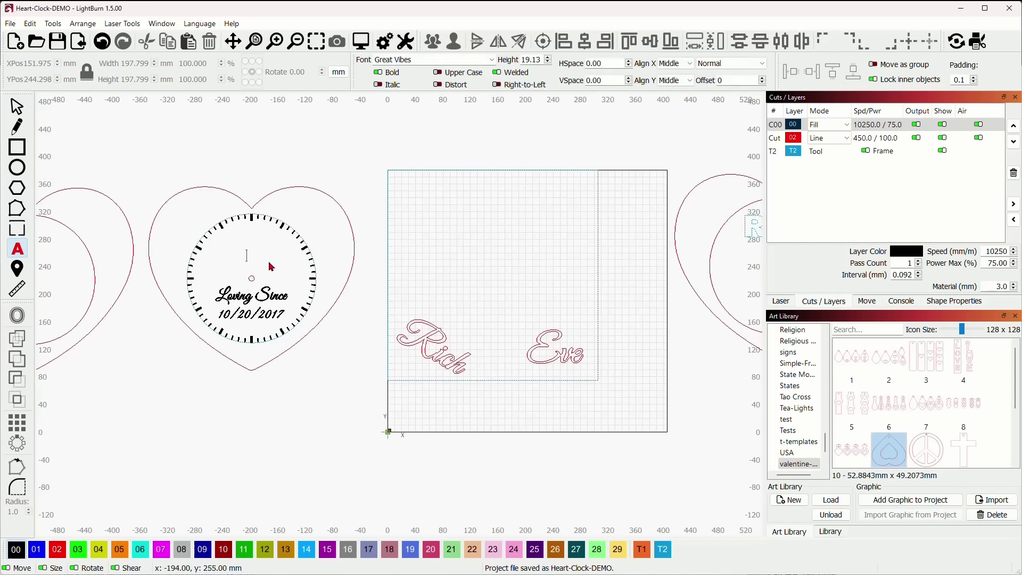
pyautogui.write('White')
pyautogui.scroll(1, 170, 245)
pyautogui.press('Escape')
pyautogui.scroll(1, 228, 158)
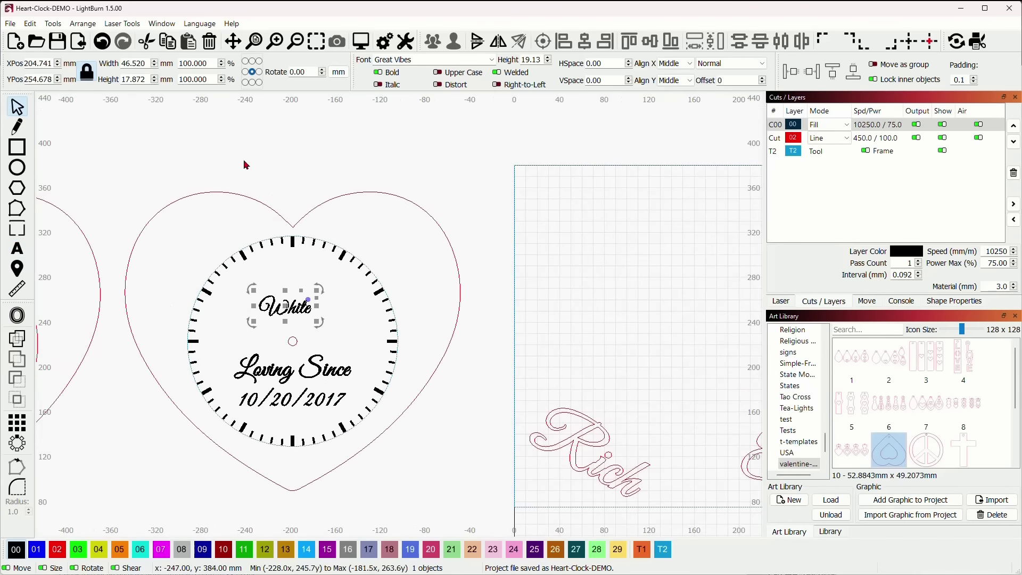
# Set the font of the "White" label to Arial
pyautogui.click(492, 61)
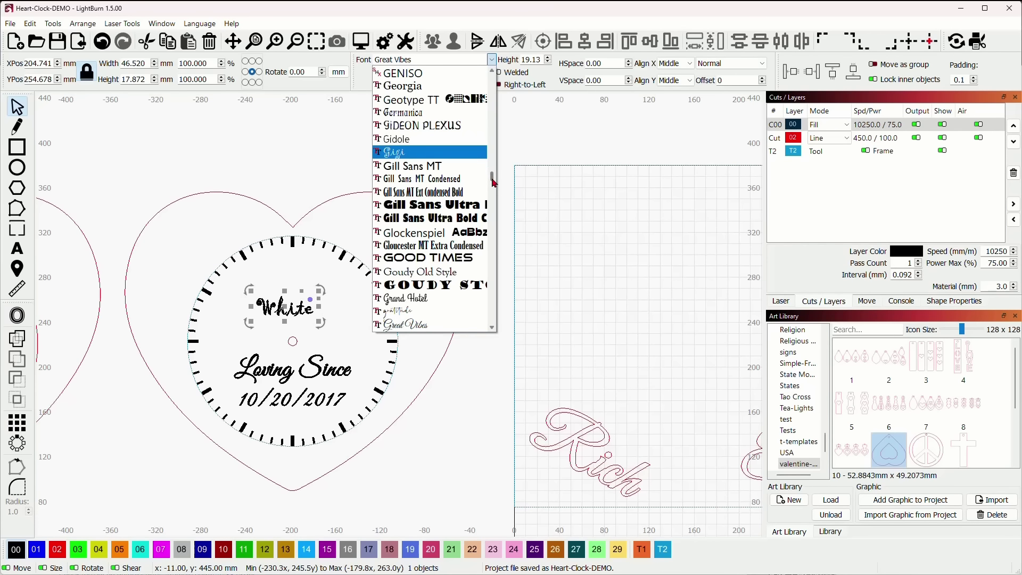
pyautogui.scroll(1, 494, 169)
pyautogui.scroll(8, 494, 168)
pyautogui.scroll(15, 495, 76)
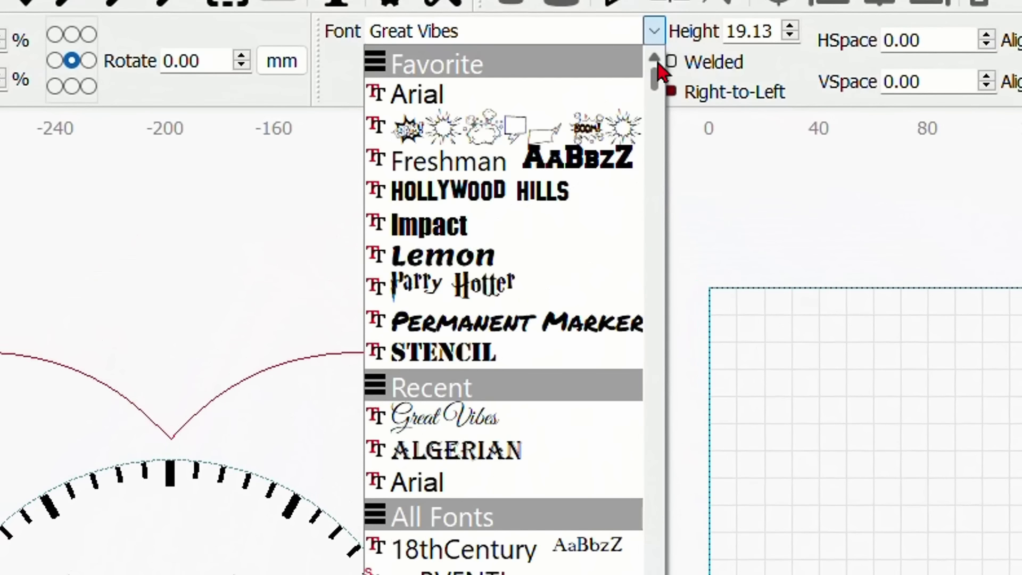
pyautogui.click(530, 103)
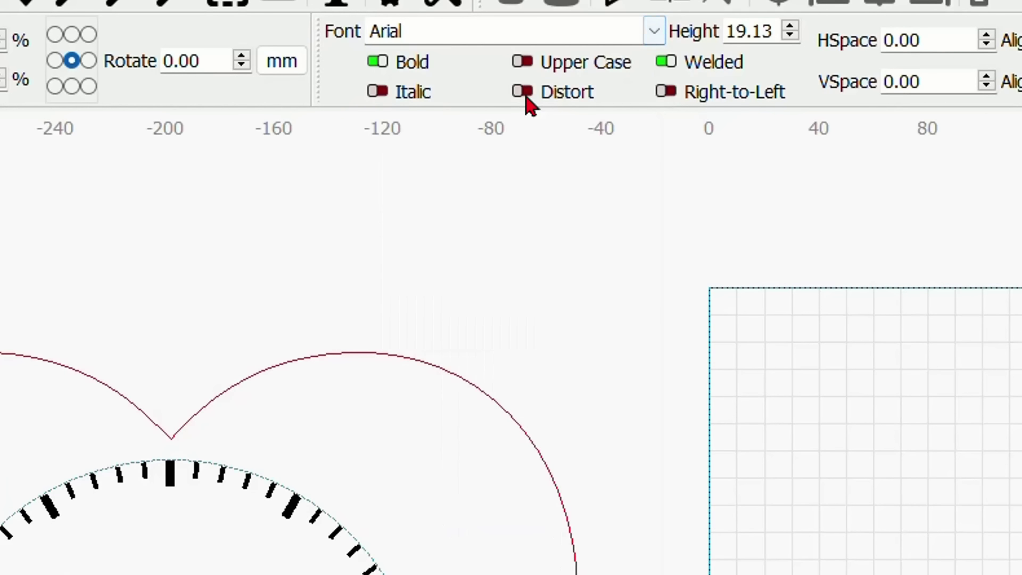
# Switch the "White" label's font to Academy and add Academy to the favorite fonts
pyautogui.click(655, 32)
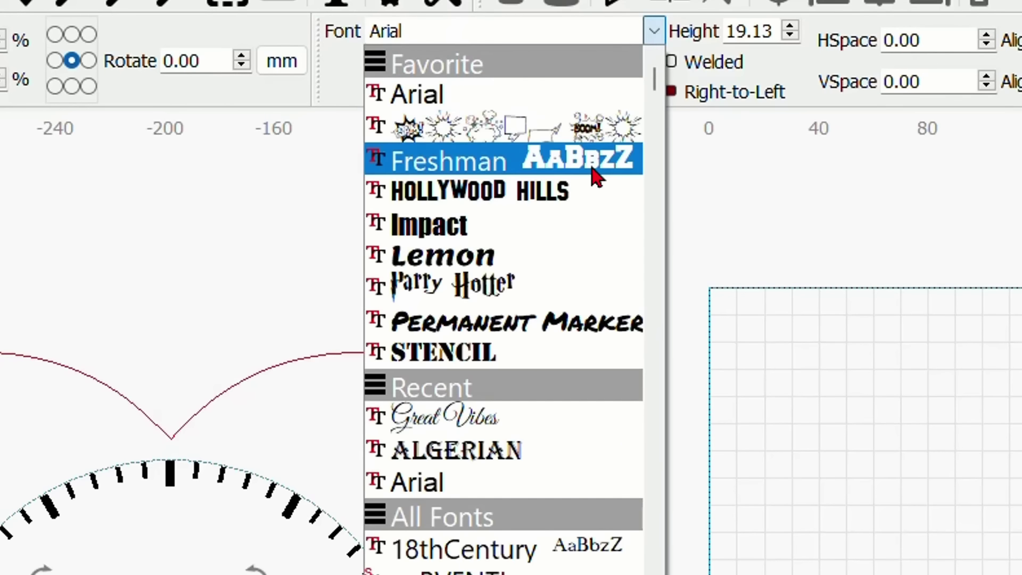
pyautogui.scroll(-1, 597, 176)
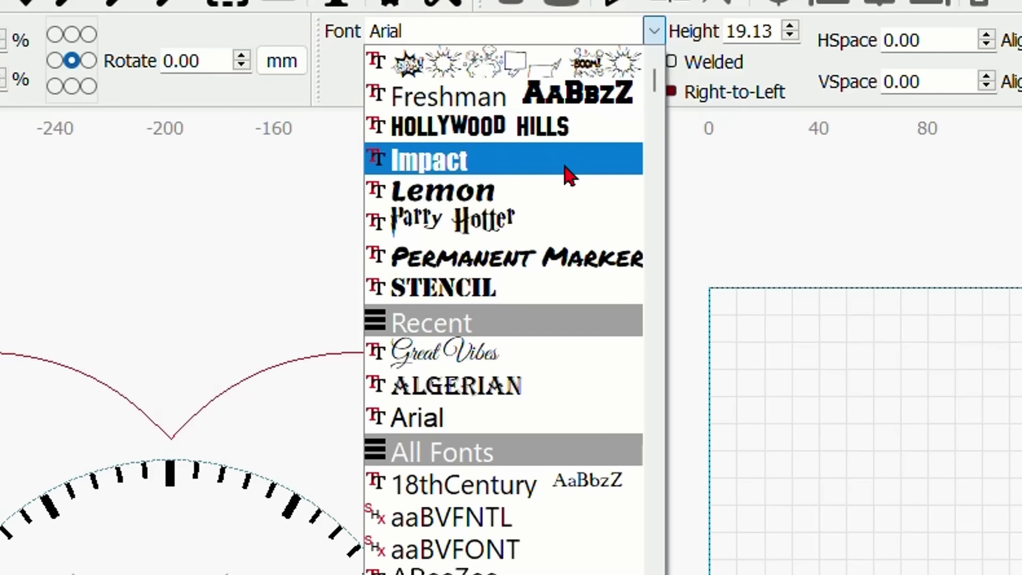
pyautogui.scroll(1, 566, 171)
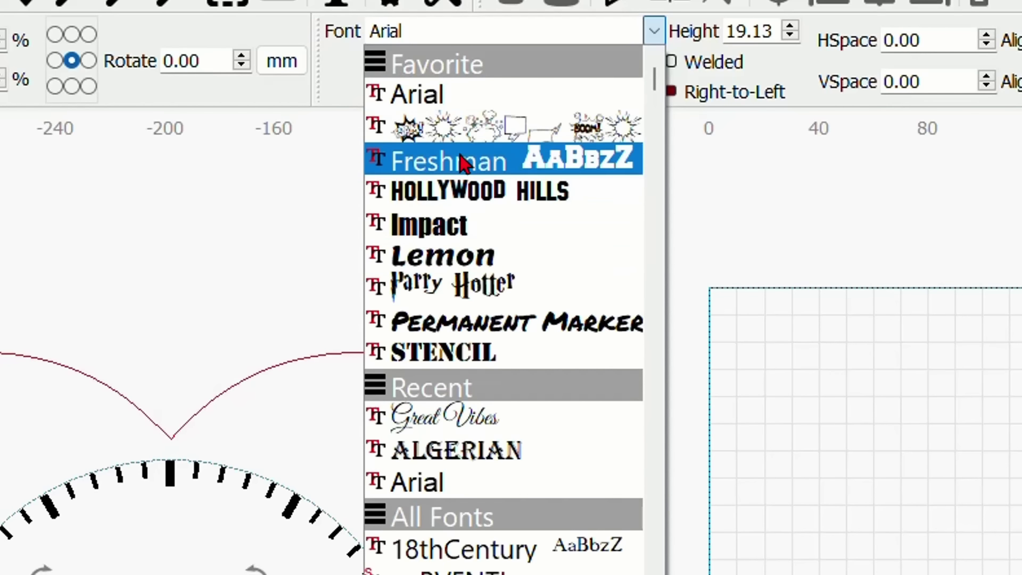
pyautogui.scroll(-3, 594, 269)
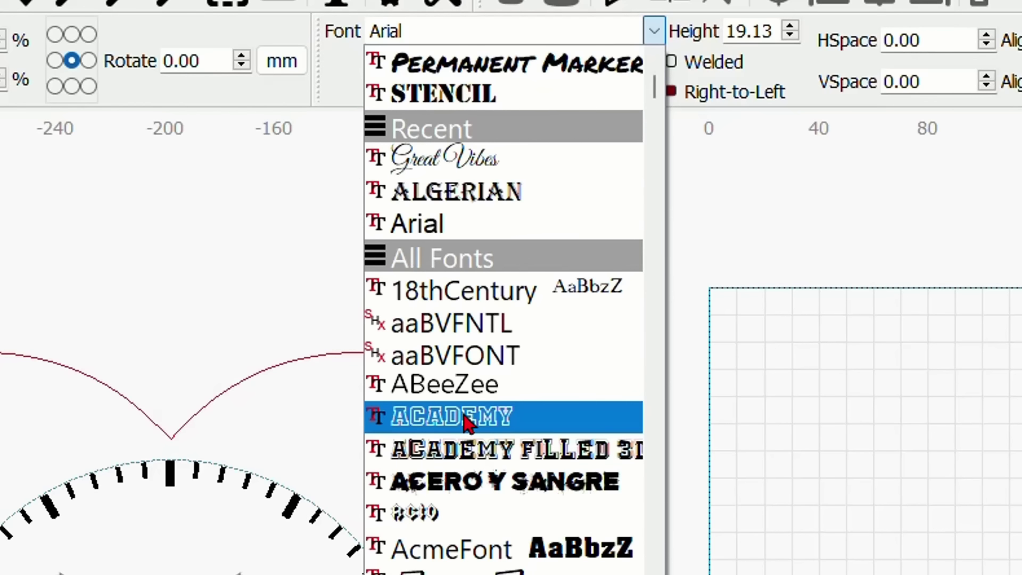
pyautogui.click(480, 423)
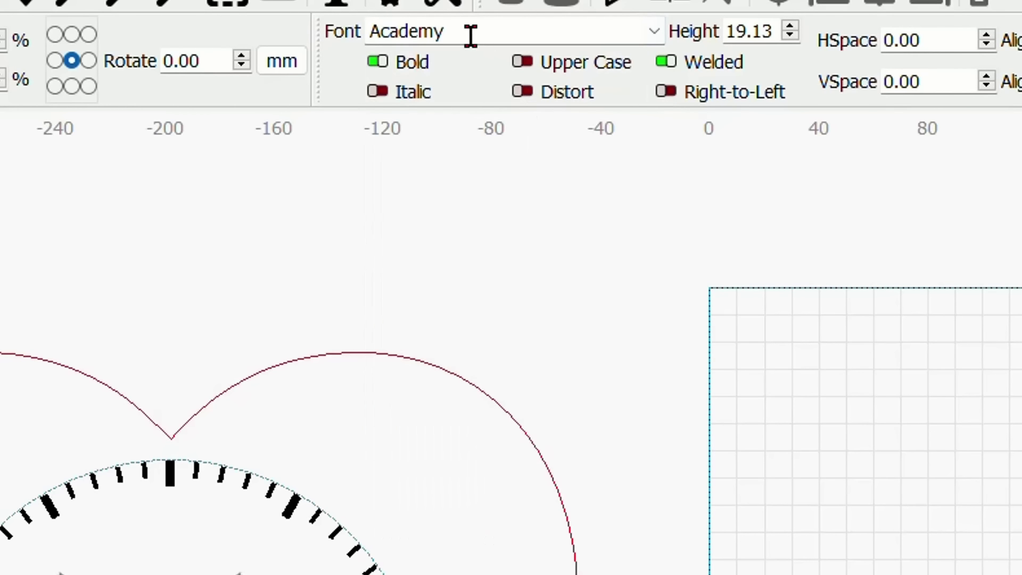
pyautogui.rightClick(447, 32)
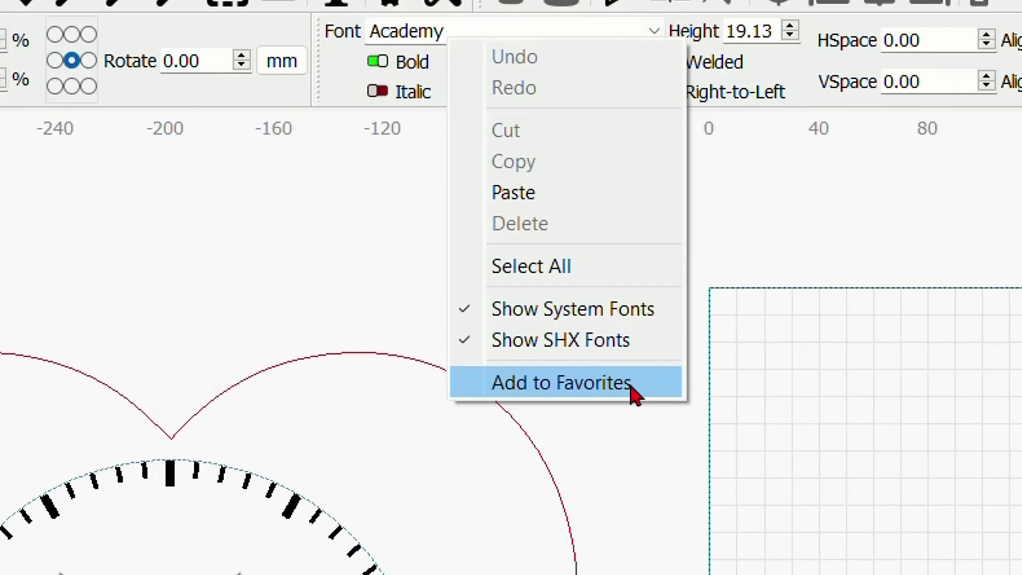
pyautogui.click(596, 390)
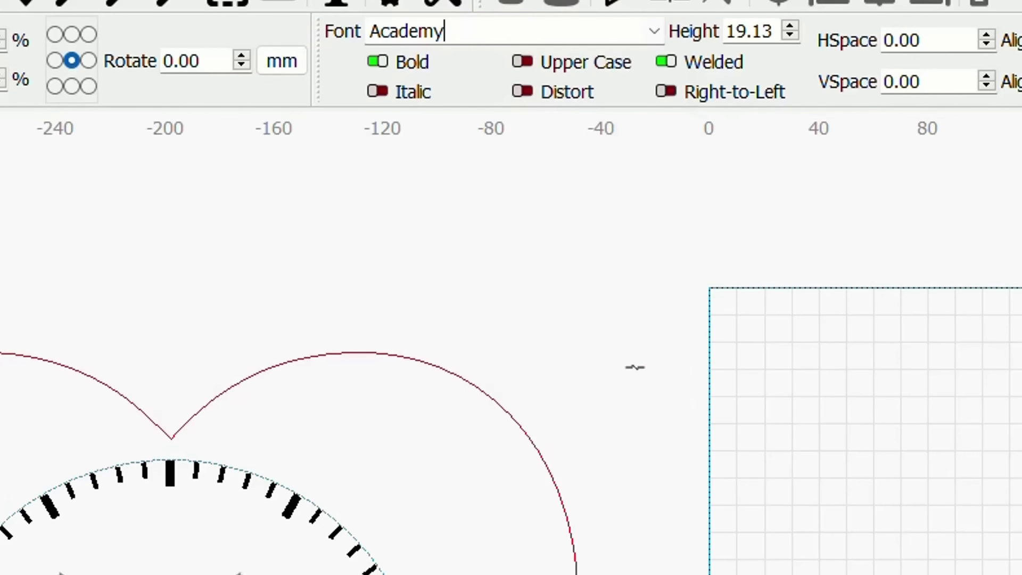
# Examine the Favorite, Recent and All Fonts sections of the font list
pyautogui.click(655, 32)
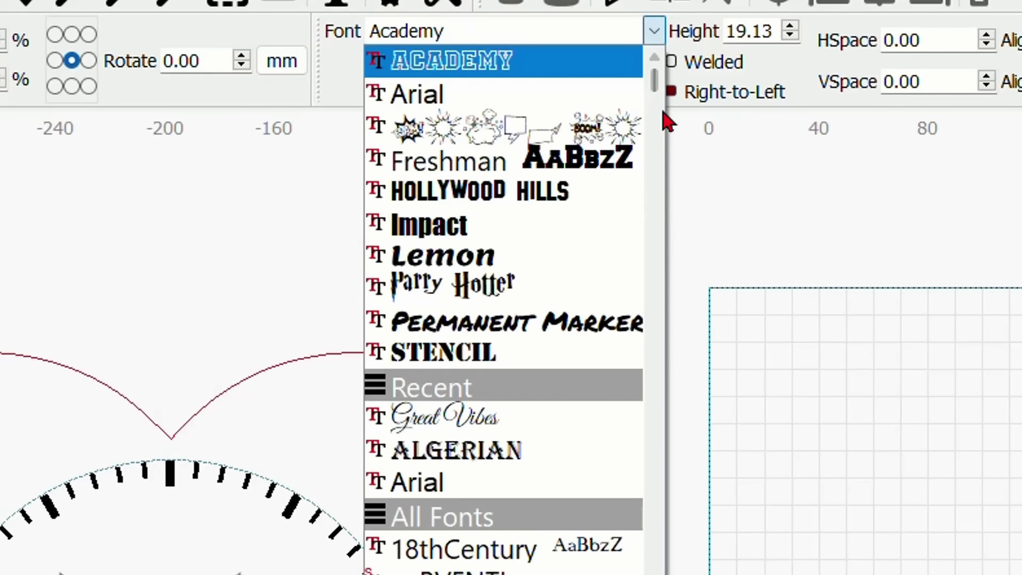
pyautogui.scroll(1, 658, 69)
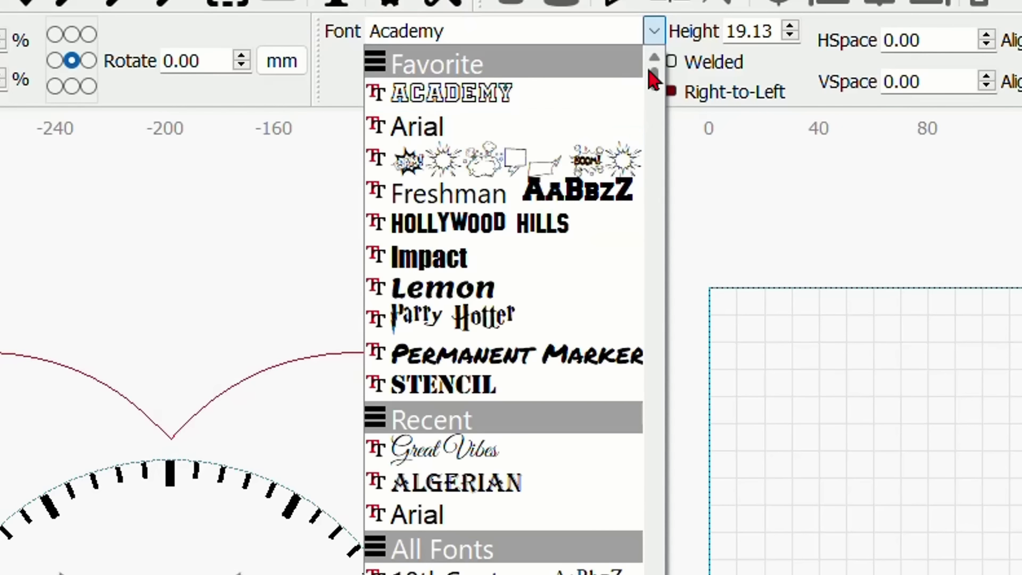
pyautogui.scroll(-3, 658, 82)
pyautogui.scroll(3, 659, 84)
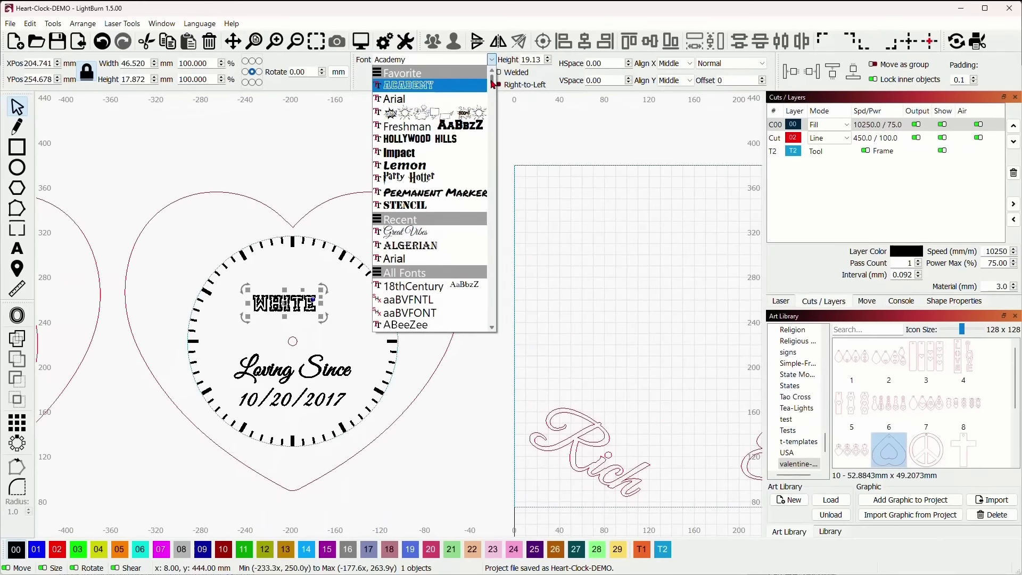
pyautogui.scroll(-2, 492, 82)
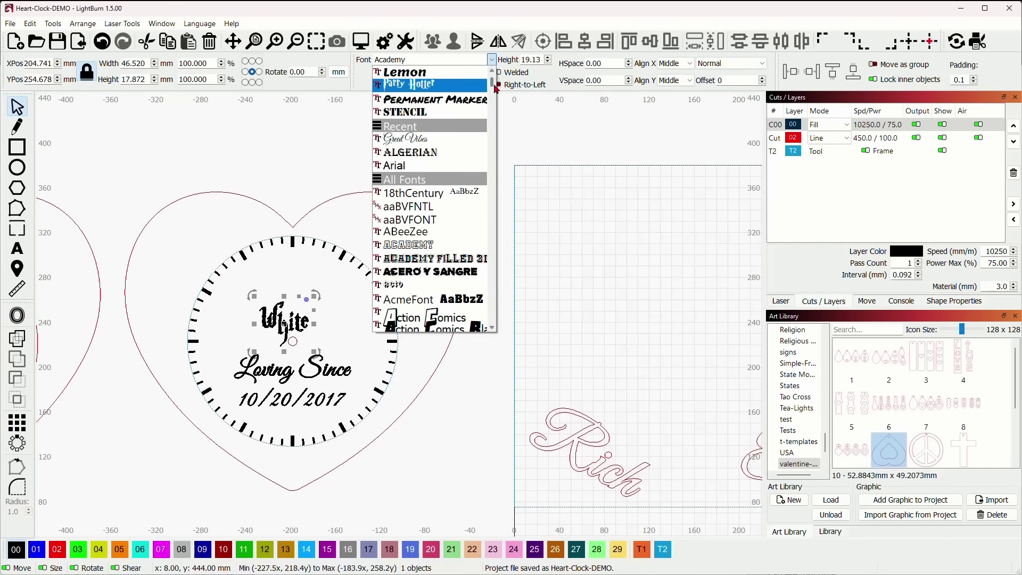
pyautogui.scroll(2, 496, 89)
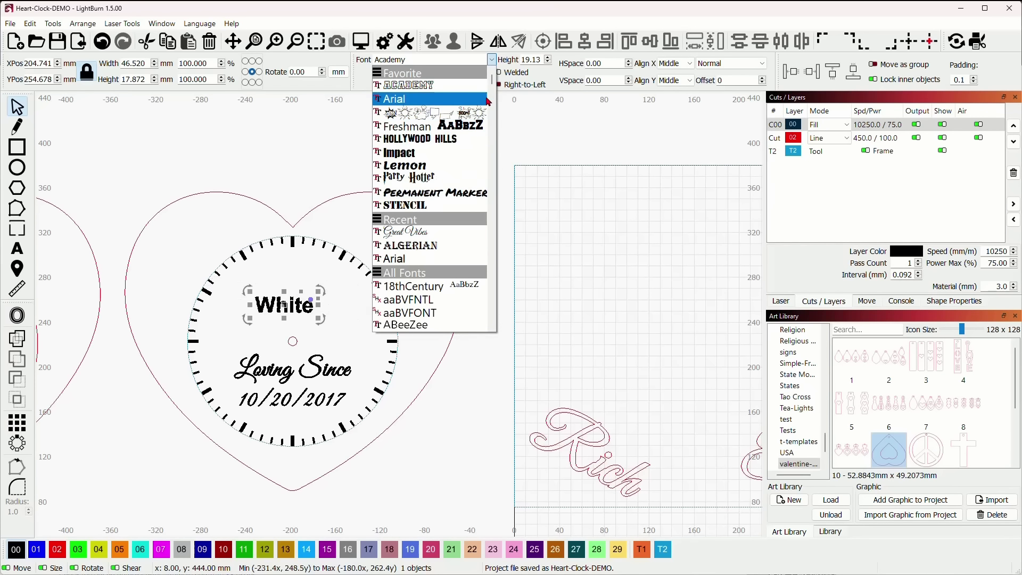
pyautogui.click(492, 62)
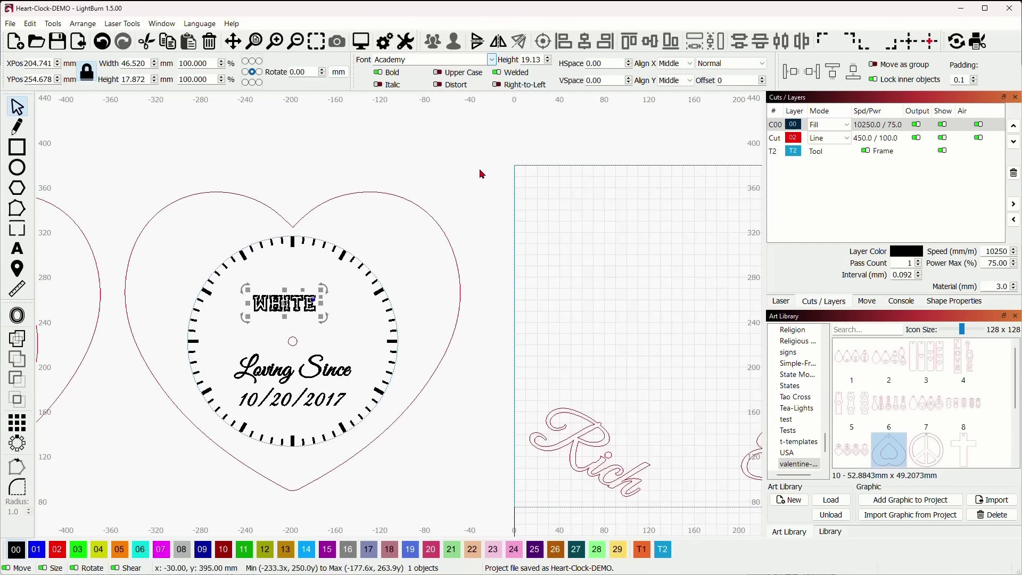
pyautogui.click(495, 228)
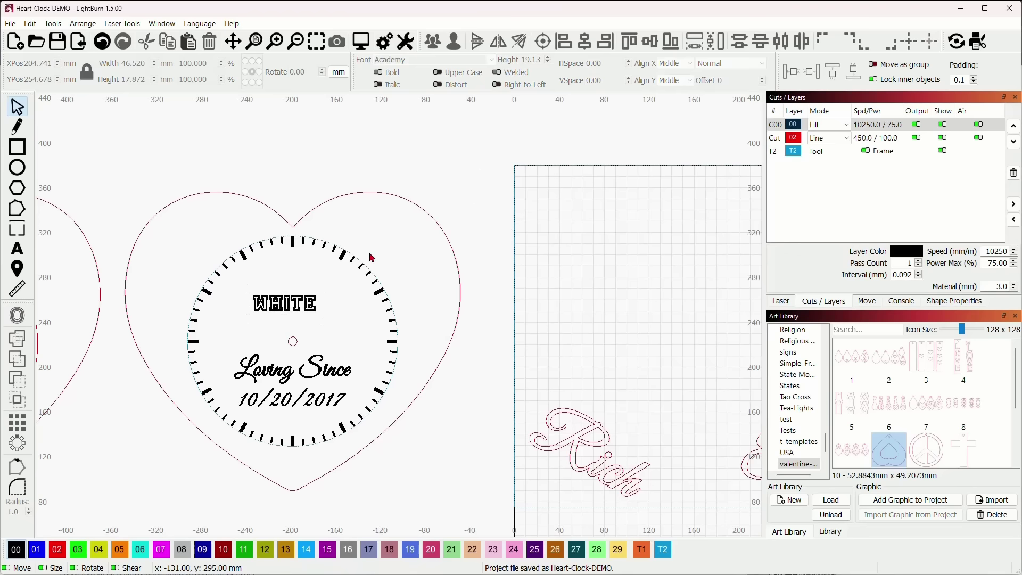
# Change the "White" label's font from Academy to Arial and turn off bold
pyautogui.click(310, 311)
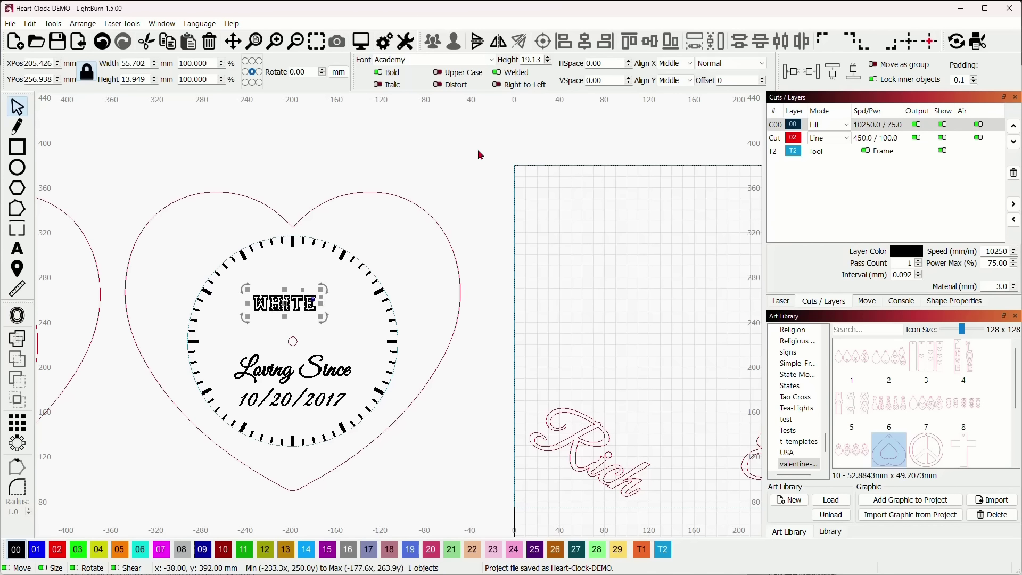
pyautogui.click(493, 61)
pyautogui.click(455, 96)
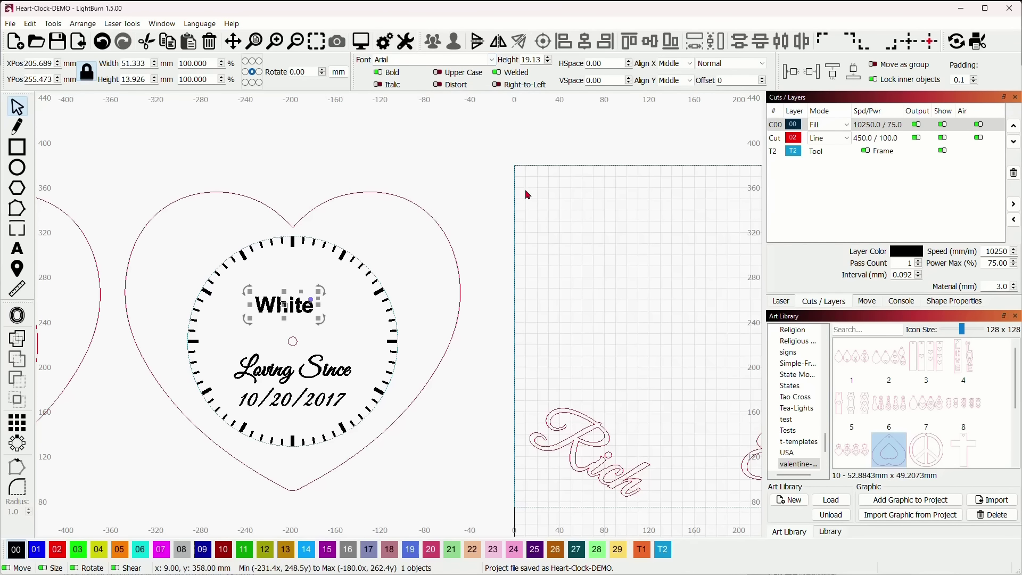
pyautogui.click(382, 73)
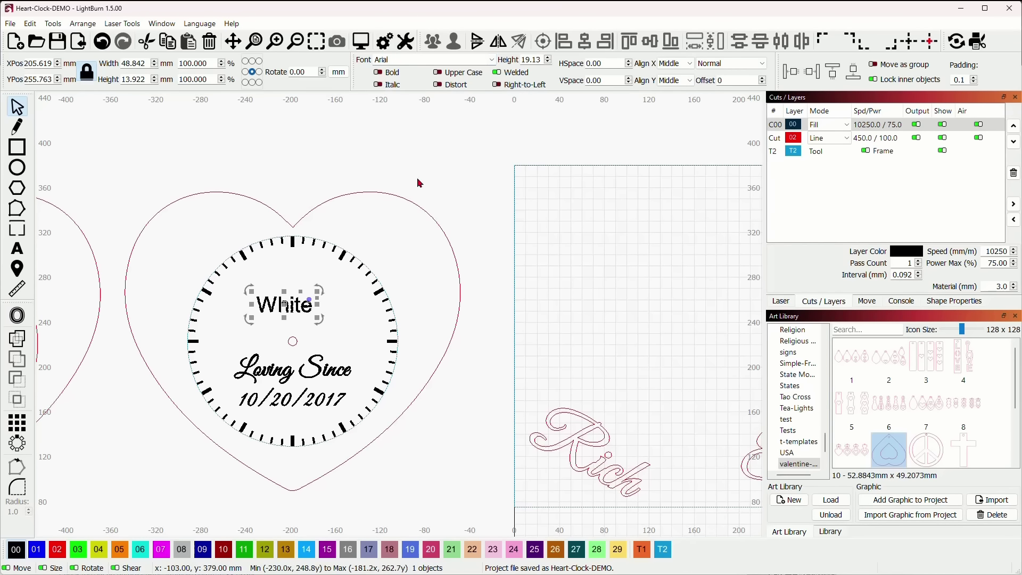
# Assign the "White" label to tool layer T2 and centre it above the dial's centre hole
pyautogui.scroll(-2, 495, 191)
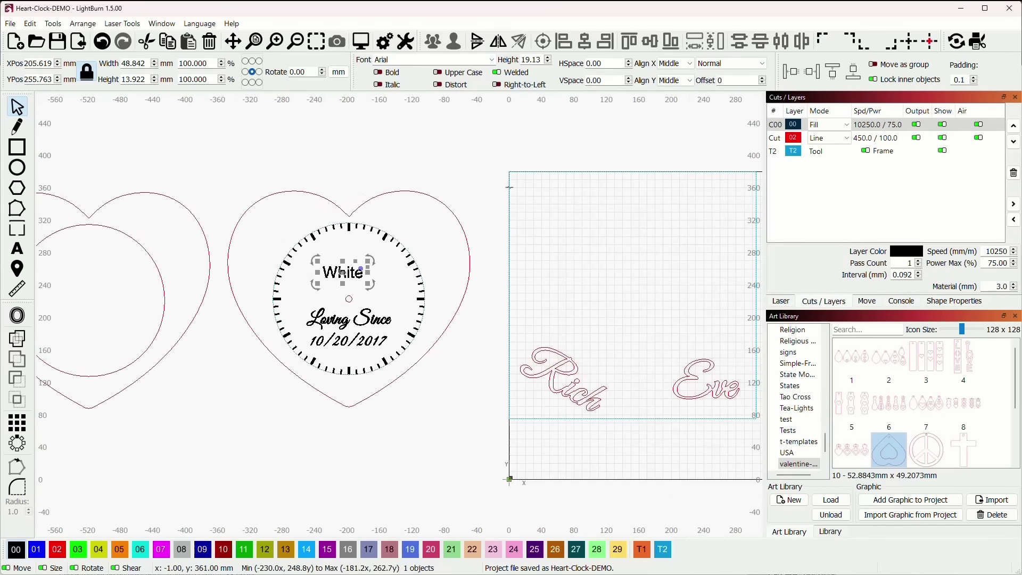
pyautogui.click(670, 551)
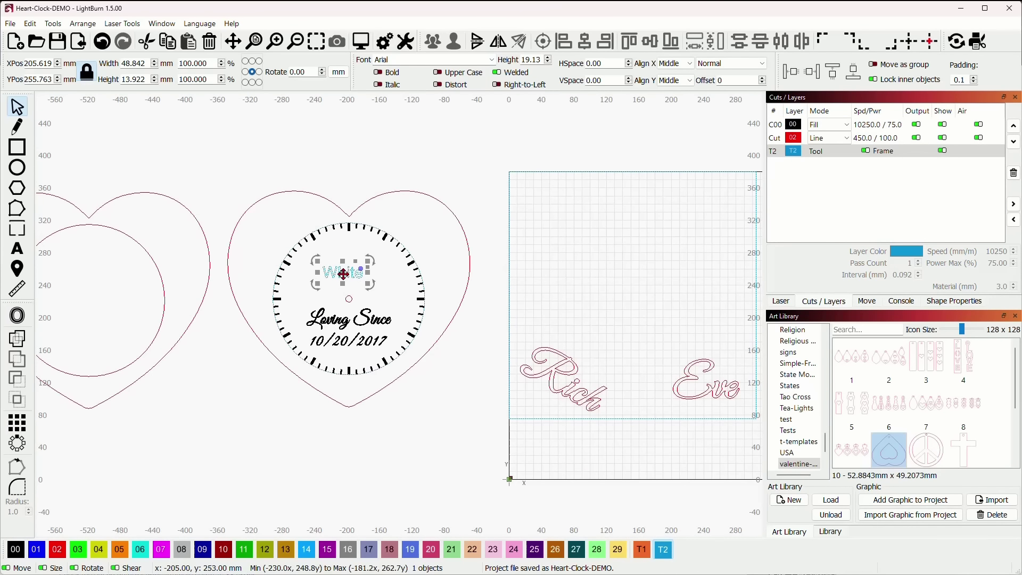
pyautogui.moveTo(343, 274); pyautogui.dragTo(350, 267)
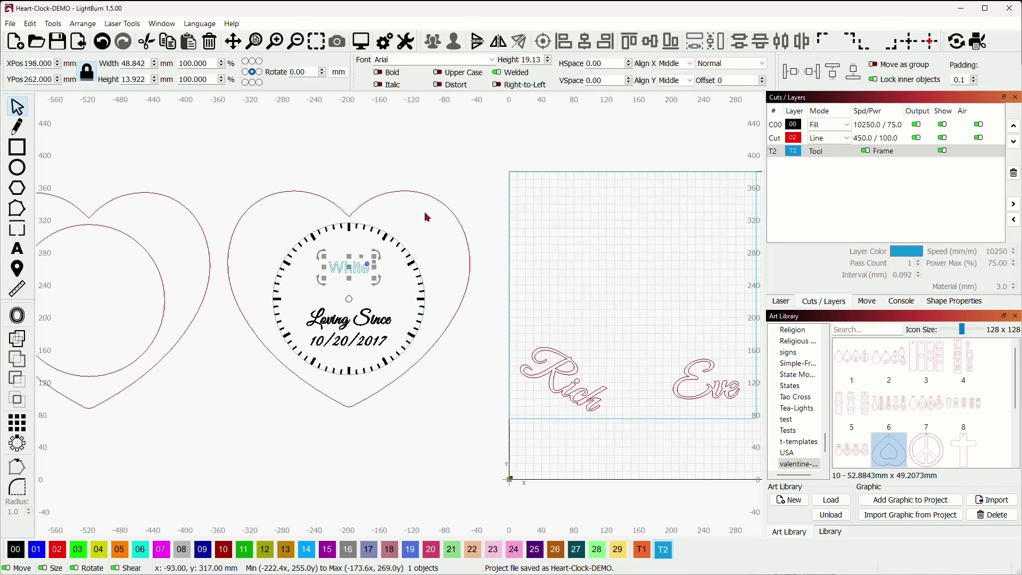
# Add the text "Red" on tool layer T2 near the top inside the circle of the plain heart
pyautogui.scroll(-2, 378, 300)
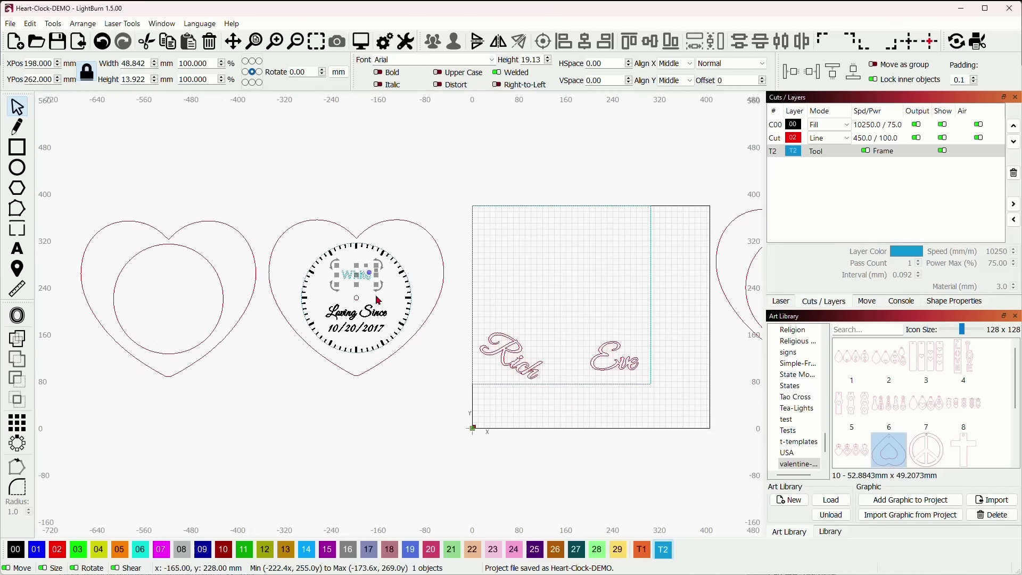
pyautogui.click(258, 334)
pyautogui.moveTo(273, 309); pyautogui.dragTo(313, 284)
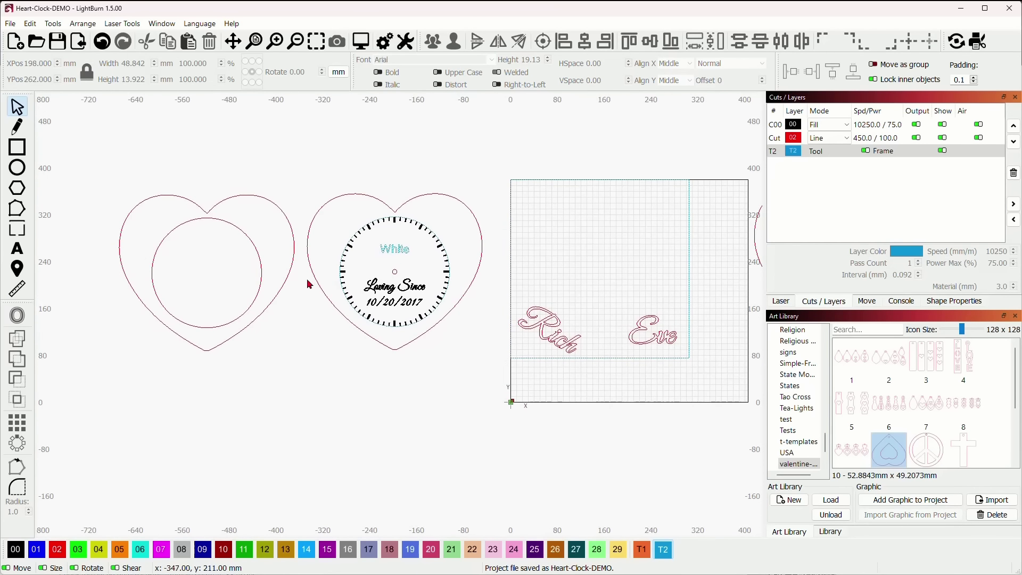
pyautogui.moveTo(231, 295); pyautogui.dragTo(314, 327)
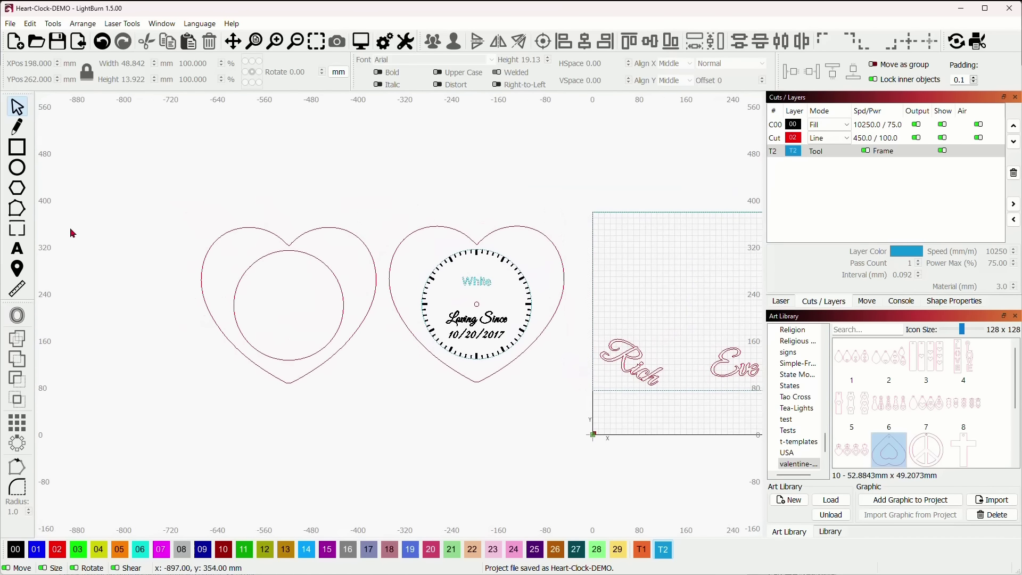
pyautogui.click(19, 248)
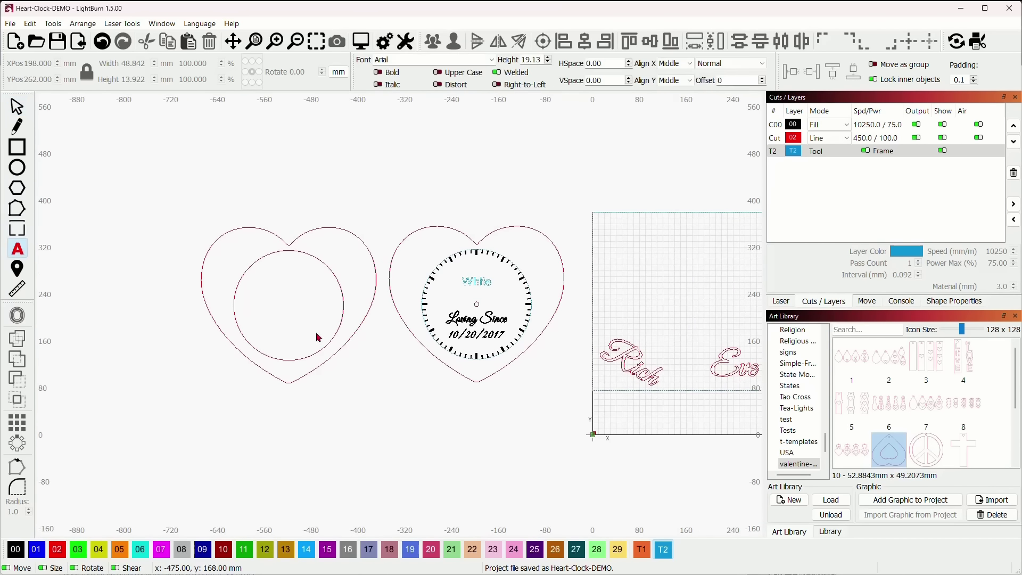
pyautogui.click(287, 281)
pyautogui.write('Red')
pyautogui.press('Escape')
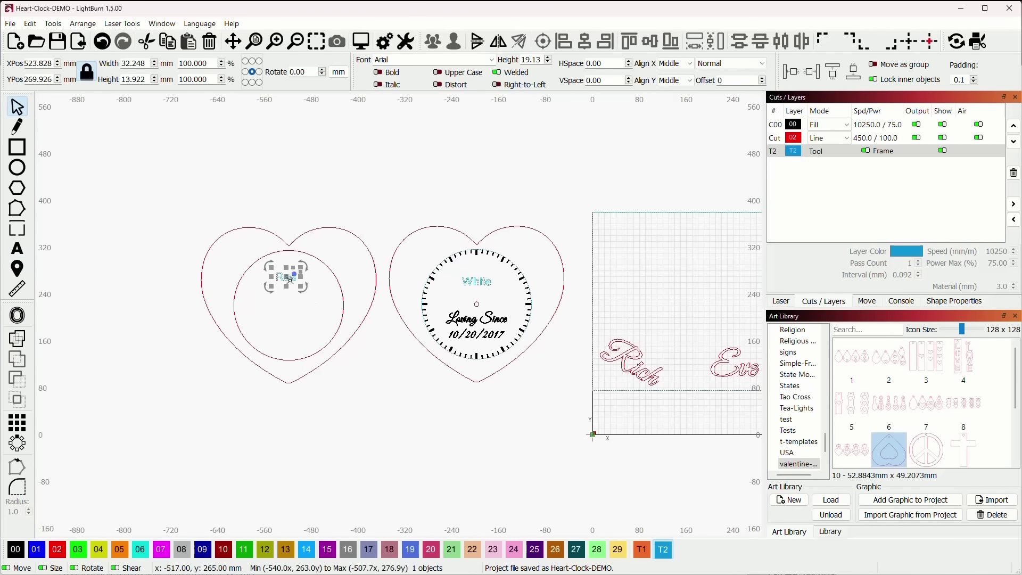
pyautogui.scroll(2, 284, 279)
pyautogui.scroll(-2, 416, 332)
pyautogui.hscroll(3, 416, 332)
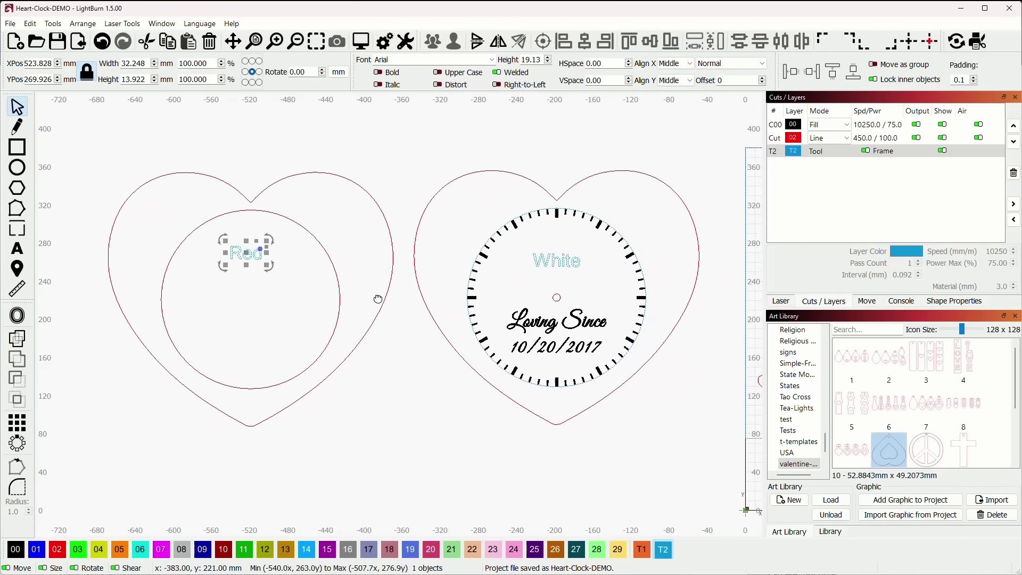
pyautogui.click(407, 372)
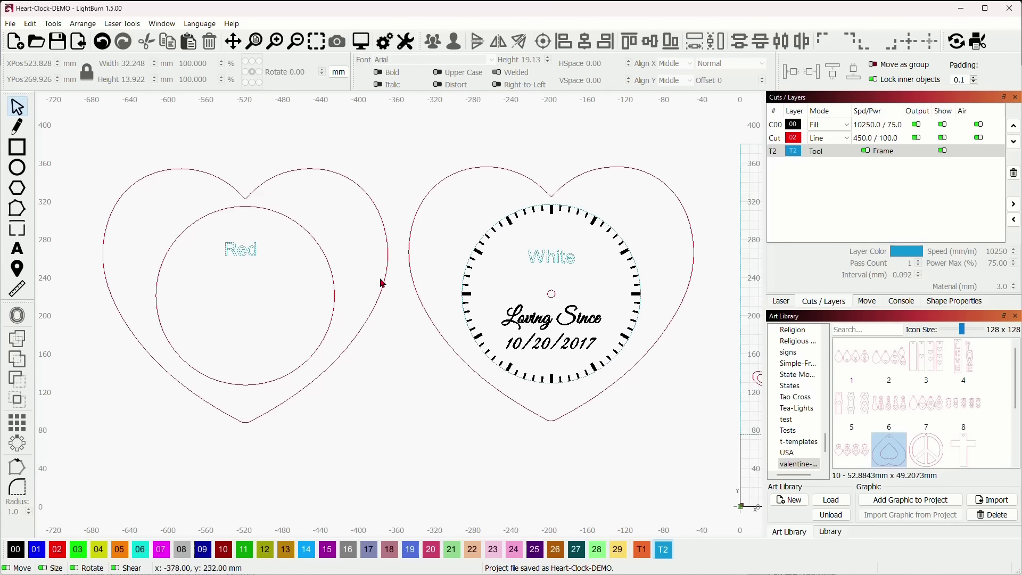
pyautogui.scroll(-1, 354, 345)
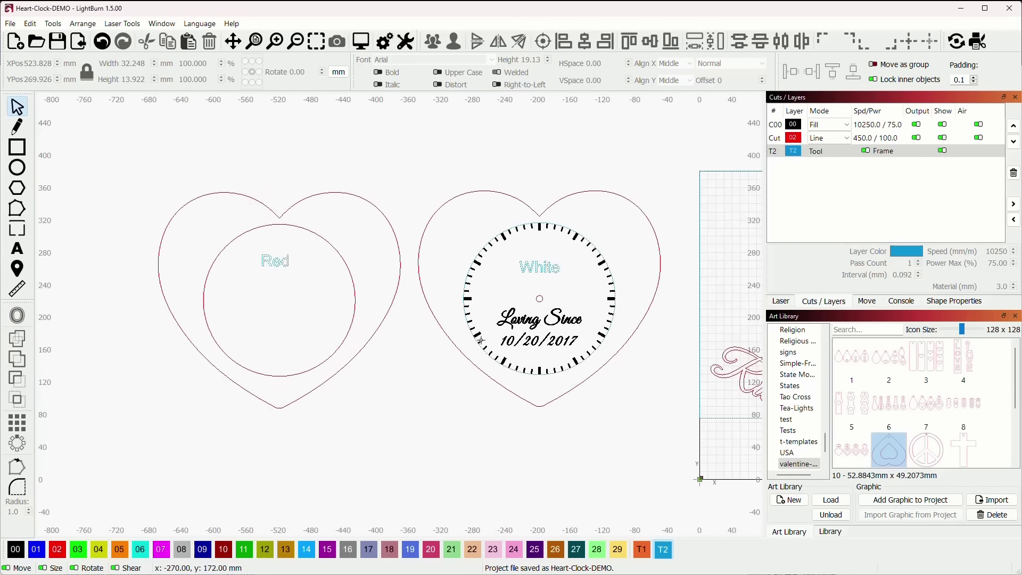
# Move the two existing script name texts off the work area into the empty space above it
pyautogui.scroll(-2, 397, 317)
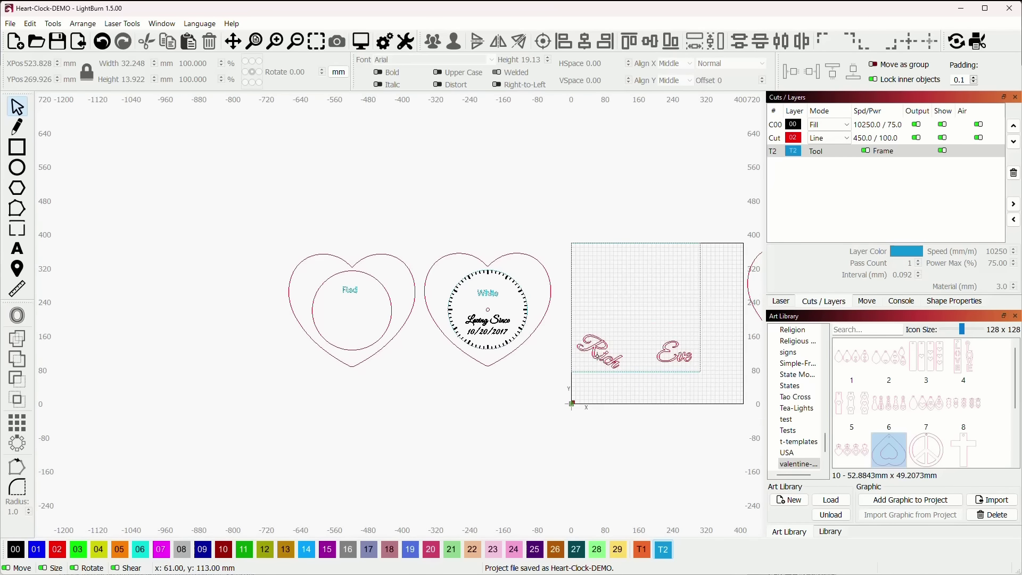
pyautogui.moveTo(598, 346); pyautogui.dragTo(564, 181)
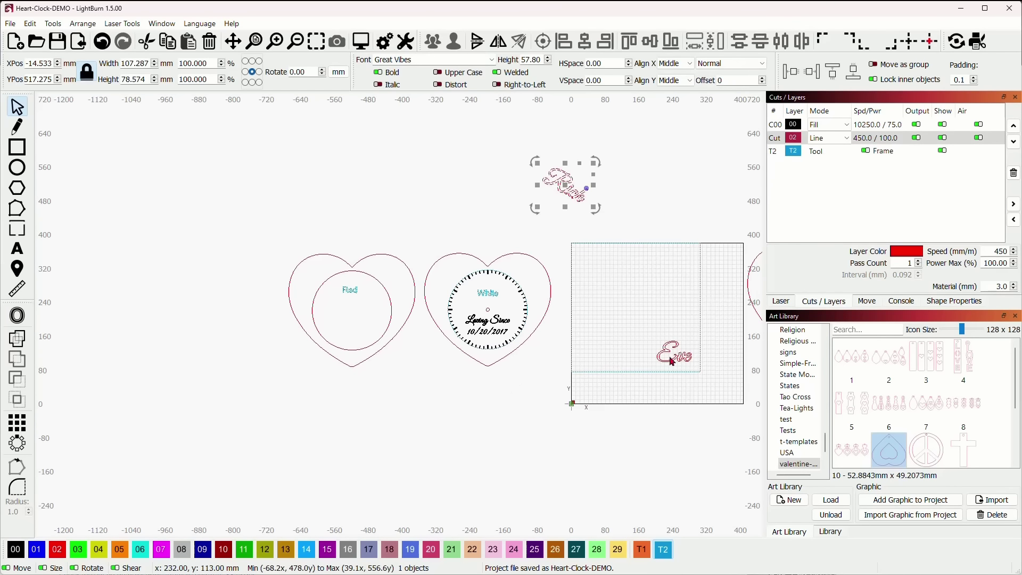
pyautogui.moveTo(677, 355); pyautogui.dragTo(611, 175)
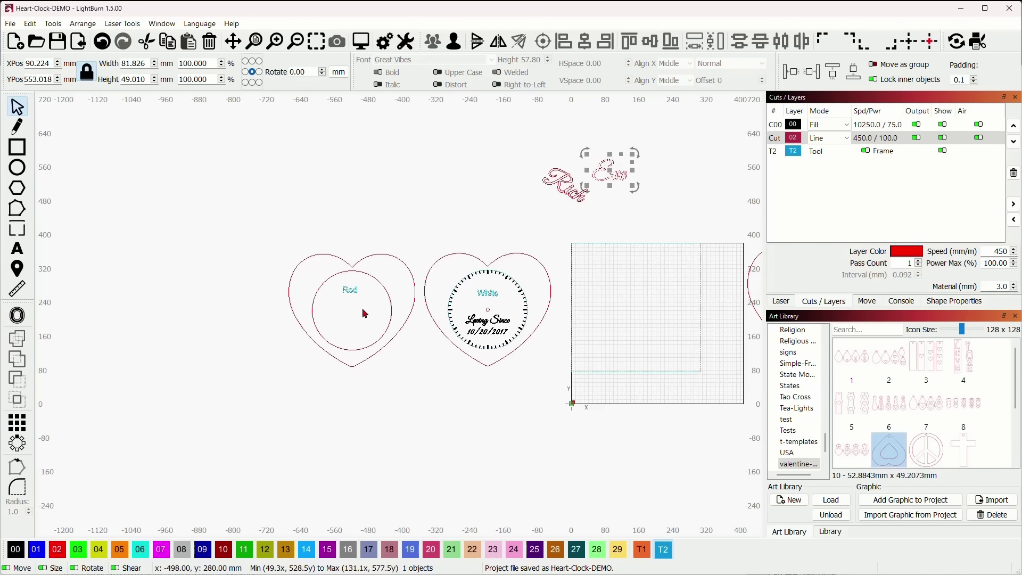
# Move the plain heart with its inner circle and "Red" label onto the work area, inside the square tool-layer frame
pyautogui.click(367, 351)
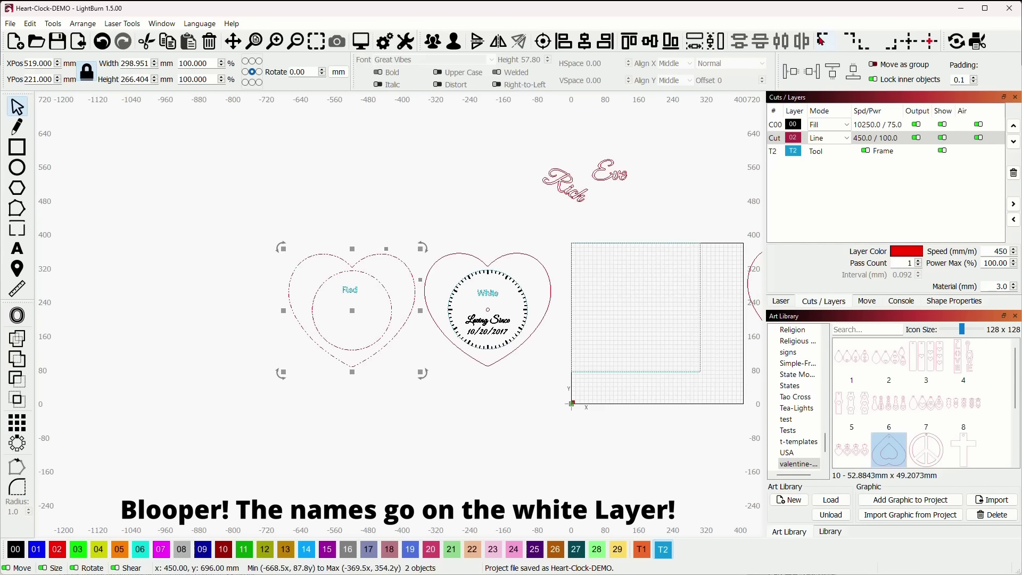
pyautogui.moveTo(347, 290); pyautogui.dragTo(629, 279)
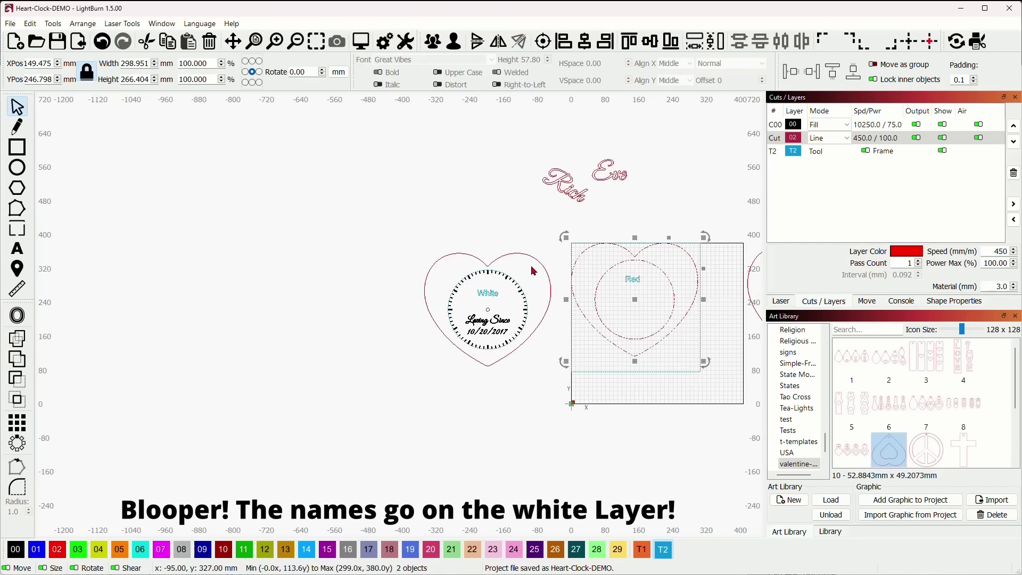
pyautogui.scroll(3, 533, 270)
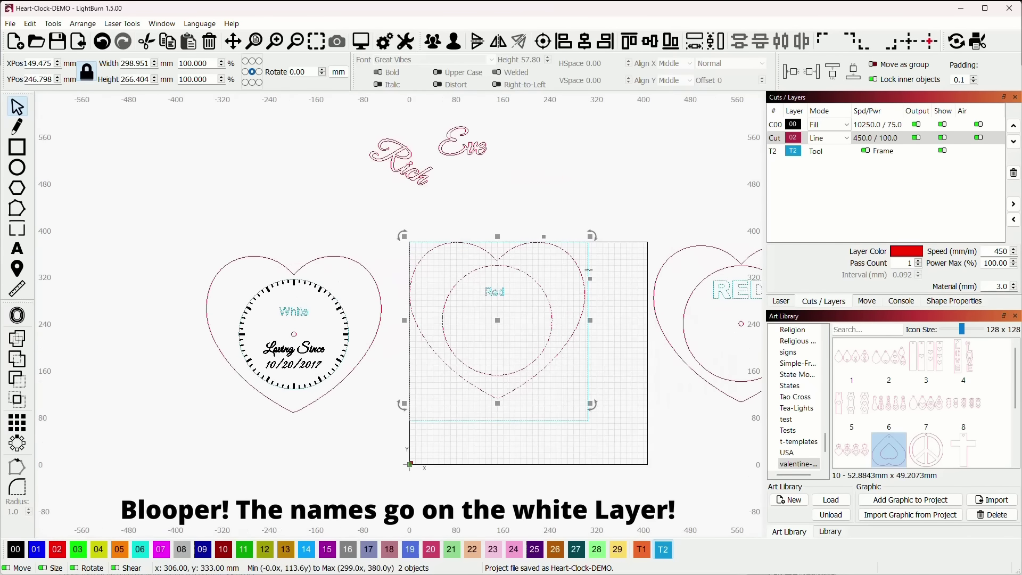
pyautogui.click(624, 314)
pyautogui.click(588, 251)
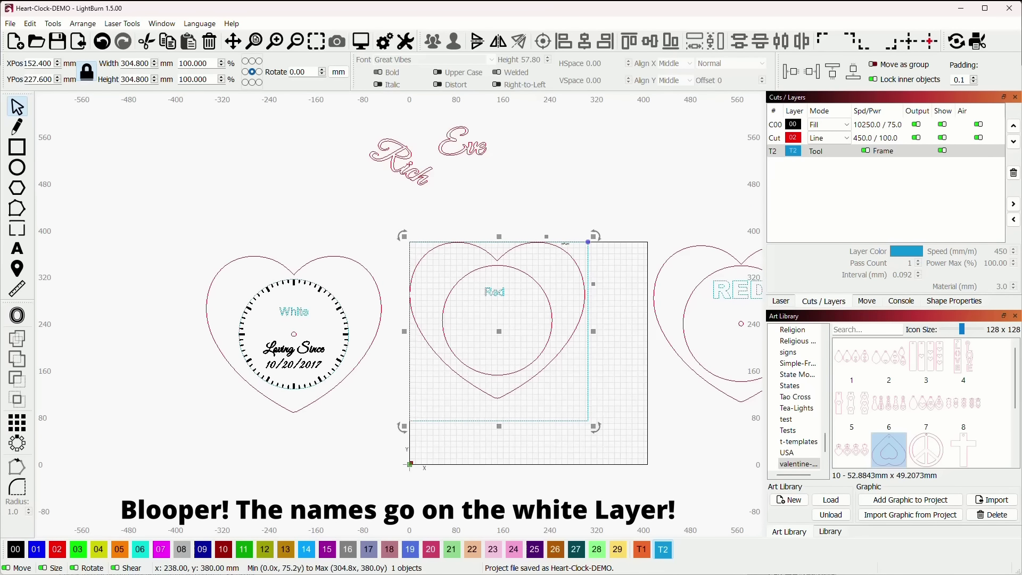
pyautogui.click(510, 454)
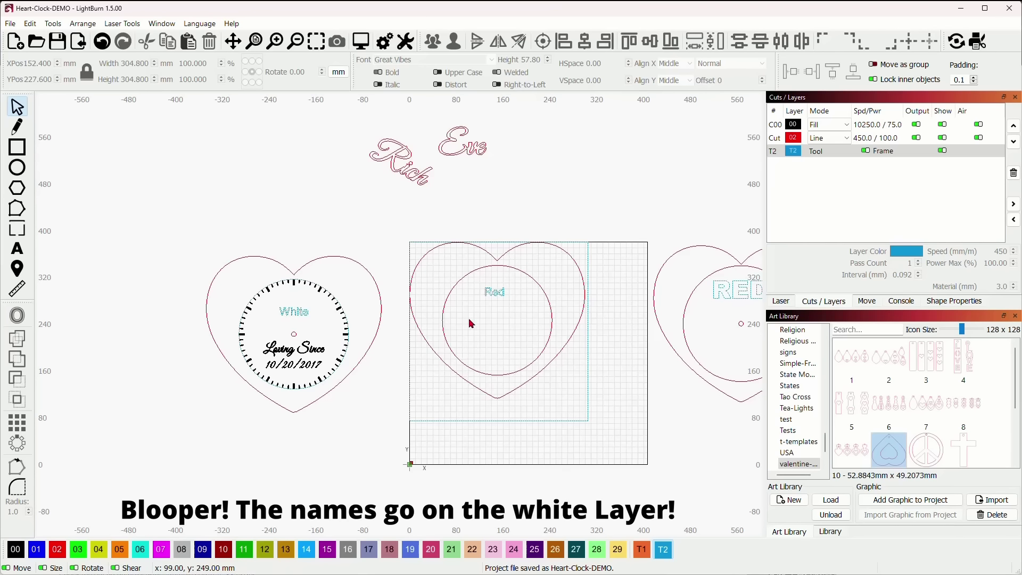
# Add the first partner's name in bold Great Vibes on fill layer 00 and place it over the "Red" heart's lower-left edge
pyautogui.click(19, 251)
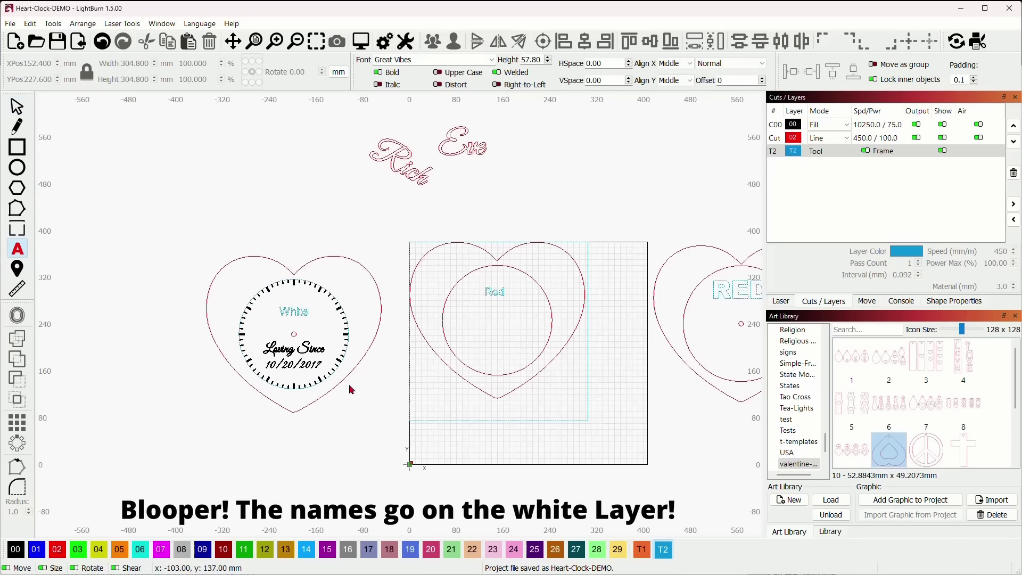
pyautogui.click(294, 458)
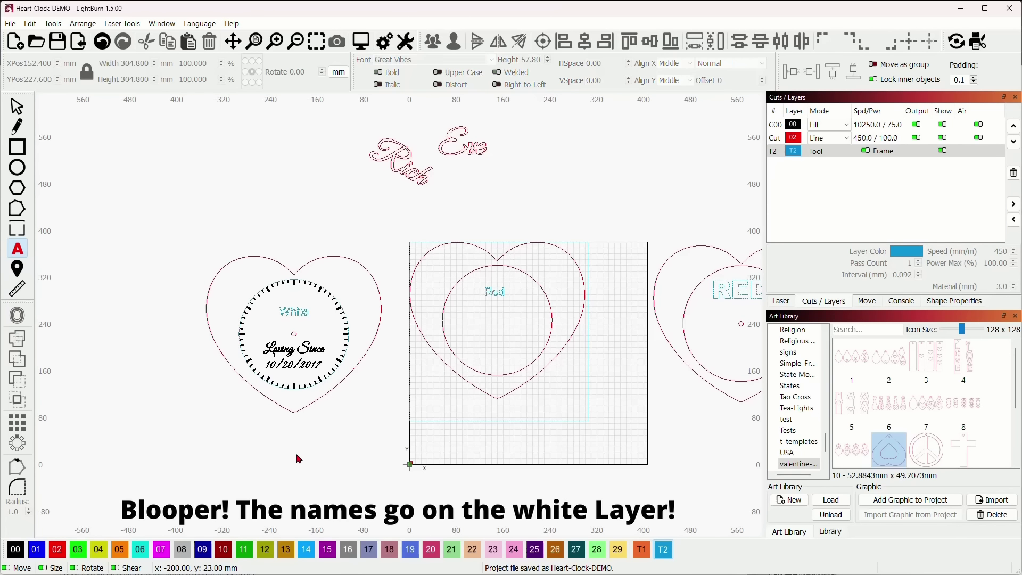
pyautogui.write('Jose')
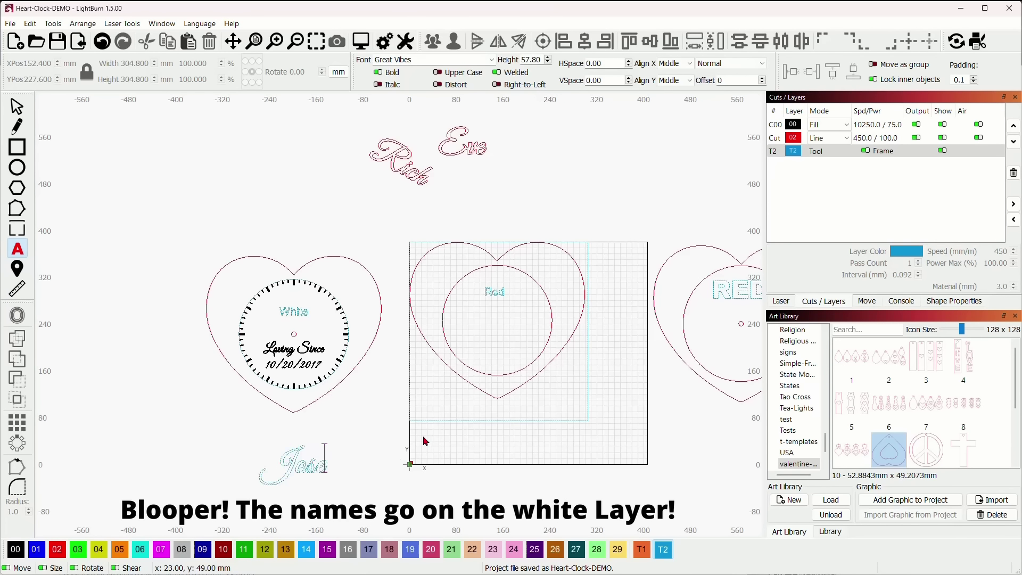
pyautogui.click(18, 106)
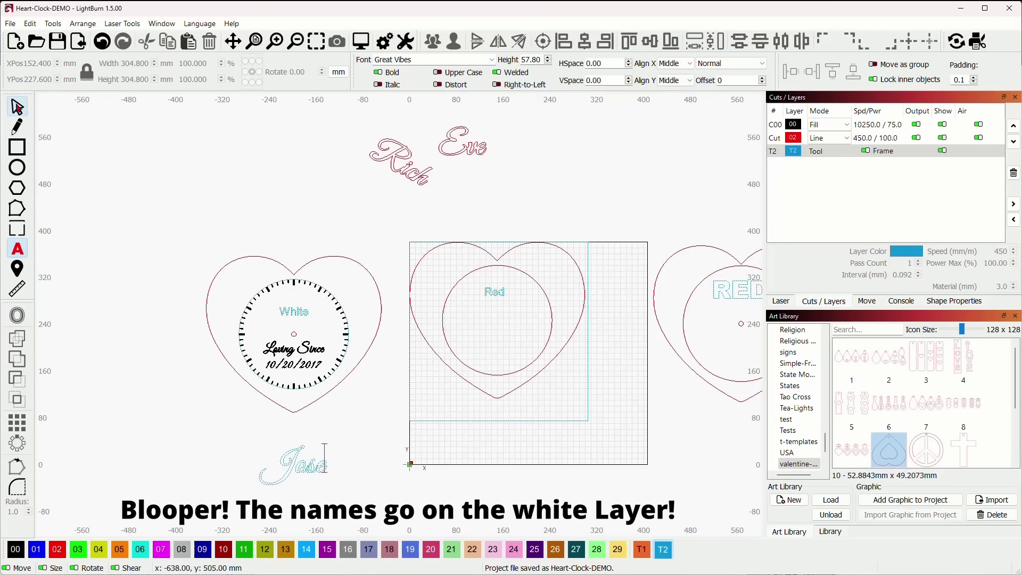
pyautogui.click(15, 549)
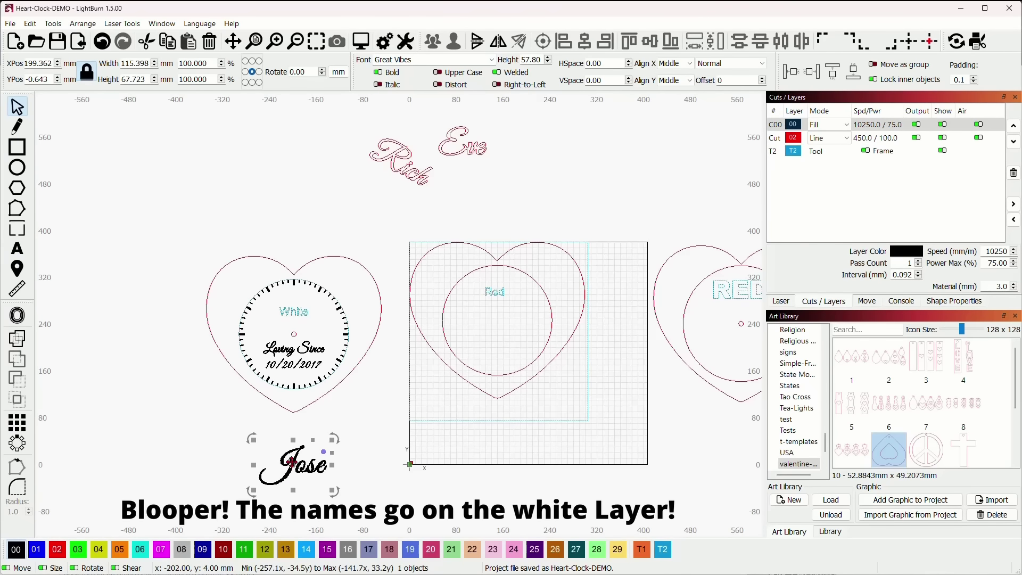
pyautogui.moveTo(296, 468); pyautogui.dragTo(445, 400)
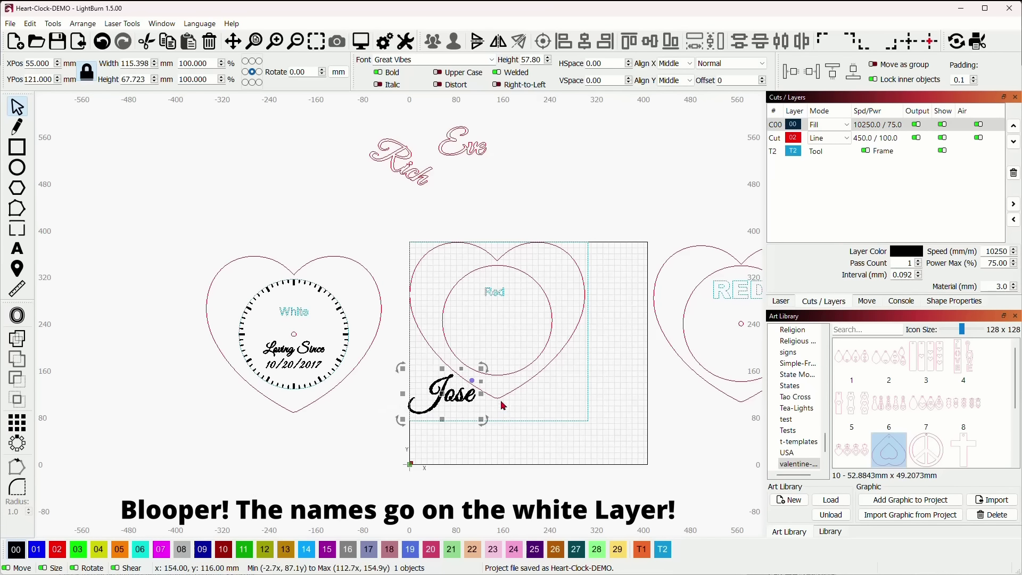